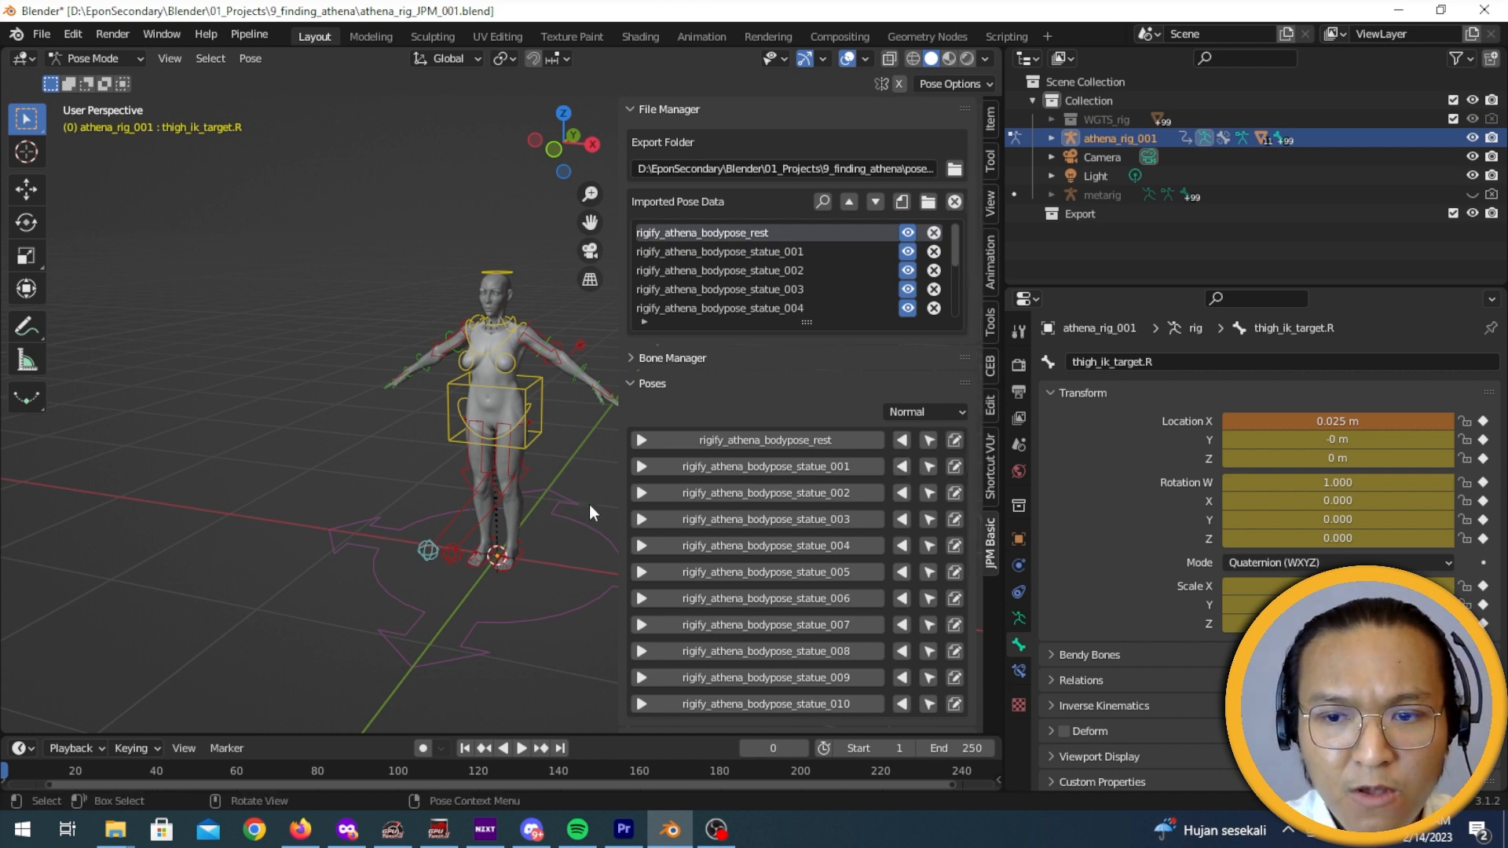
- From the front view, apply the rigify_athena_bodypose_rest pose mirrored, and try rigify_athena_bodypose_statue_001 both mirrored and unmirrored
{"action": "key", "text": "KP_1"}
{"action": "scroll", "coordinate": [580, 479], "scroll_direction": "down", "scroll_amount": 1}
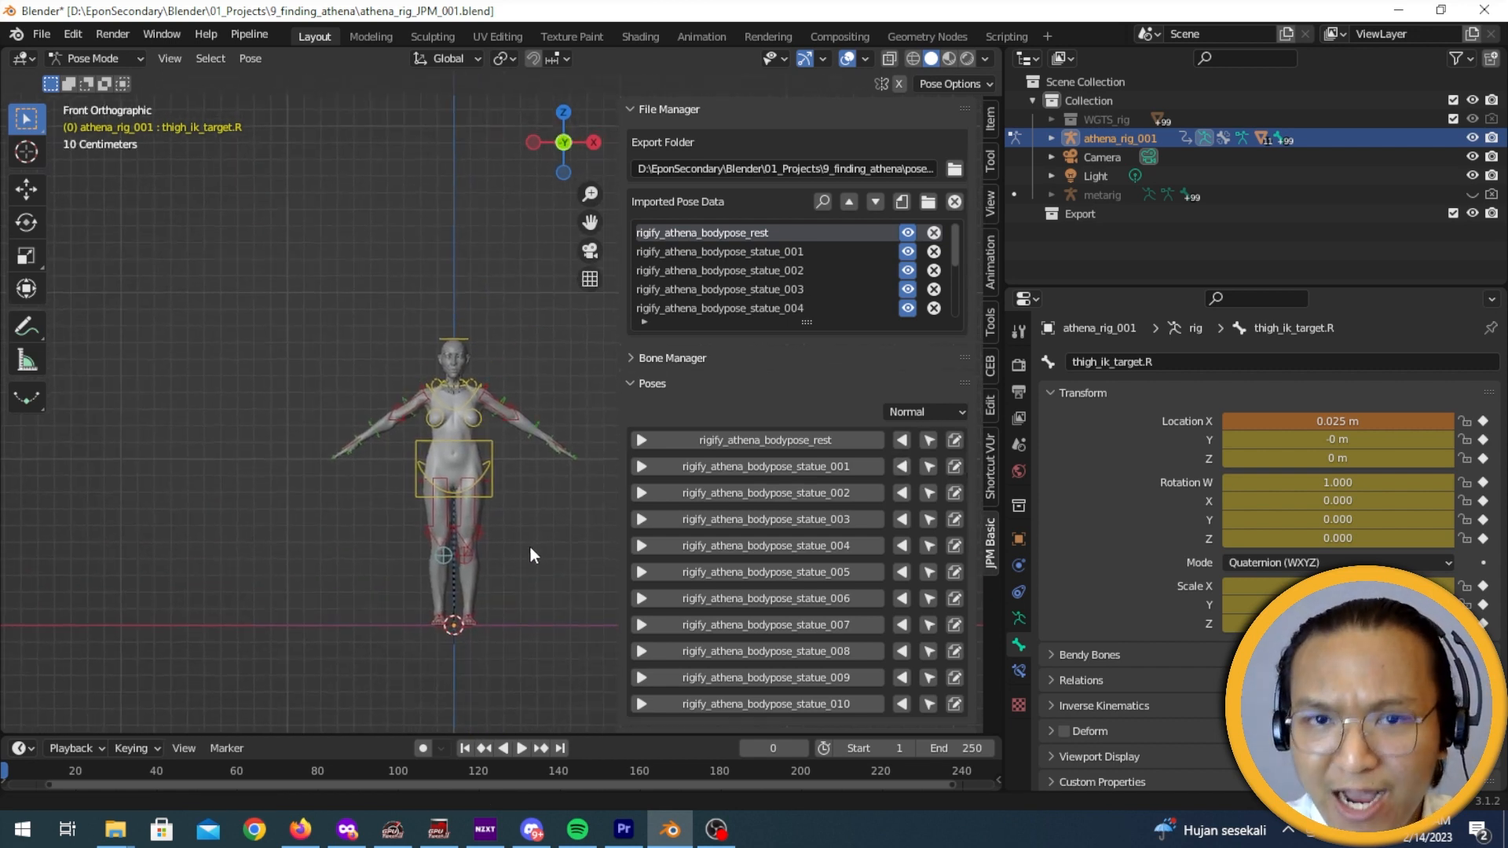
{"action": "scroll", "coordinate": [529, 544], "scroll_direction": "up", "scroll_amount": 2}
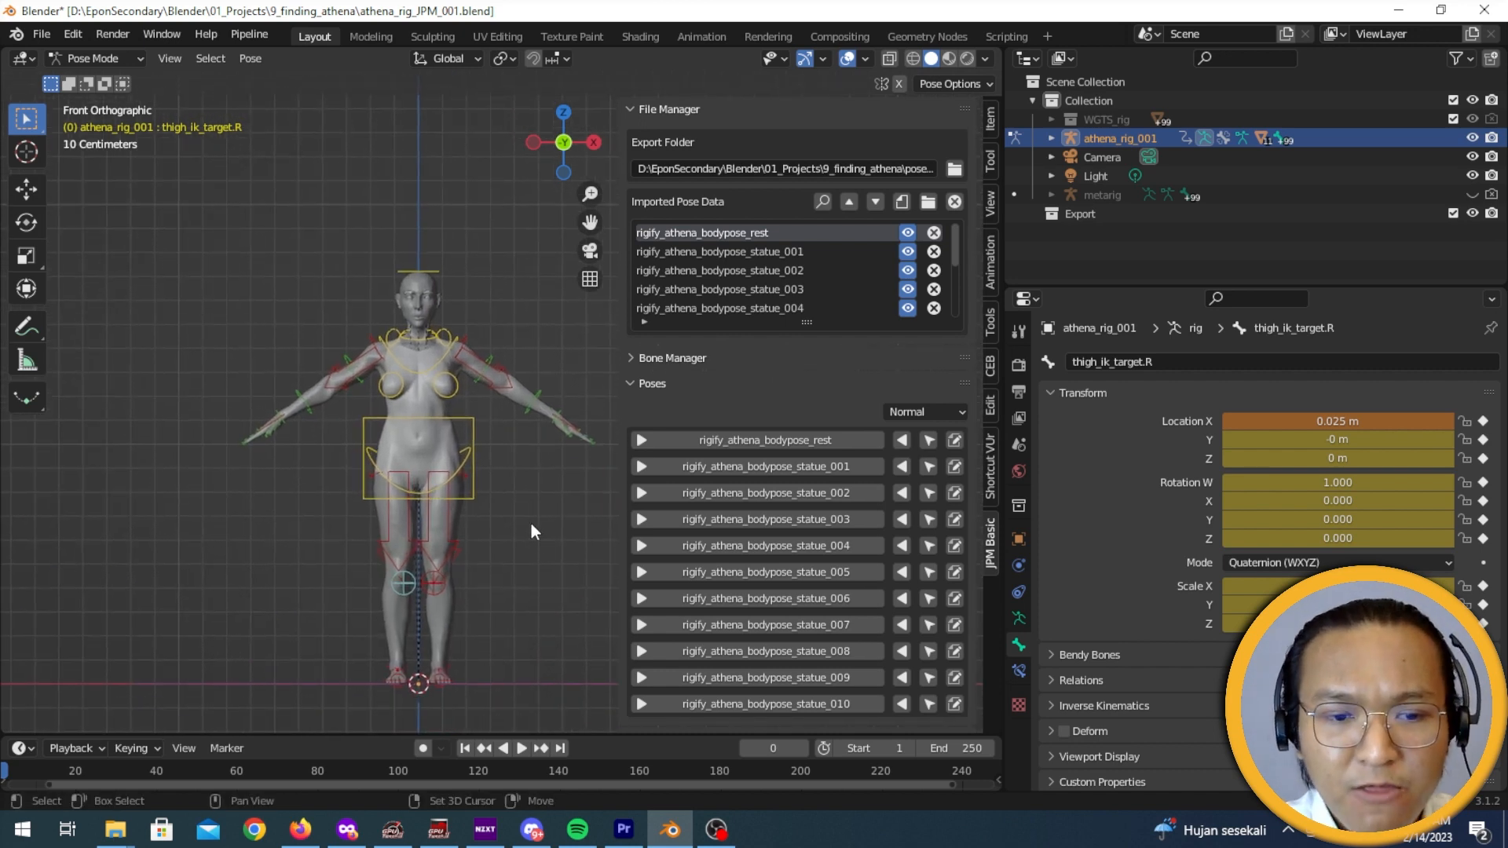
{"action": "left_click", "coordinate": [903, 437]}
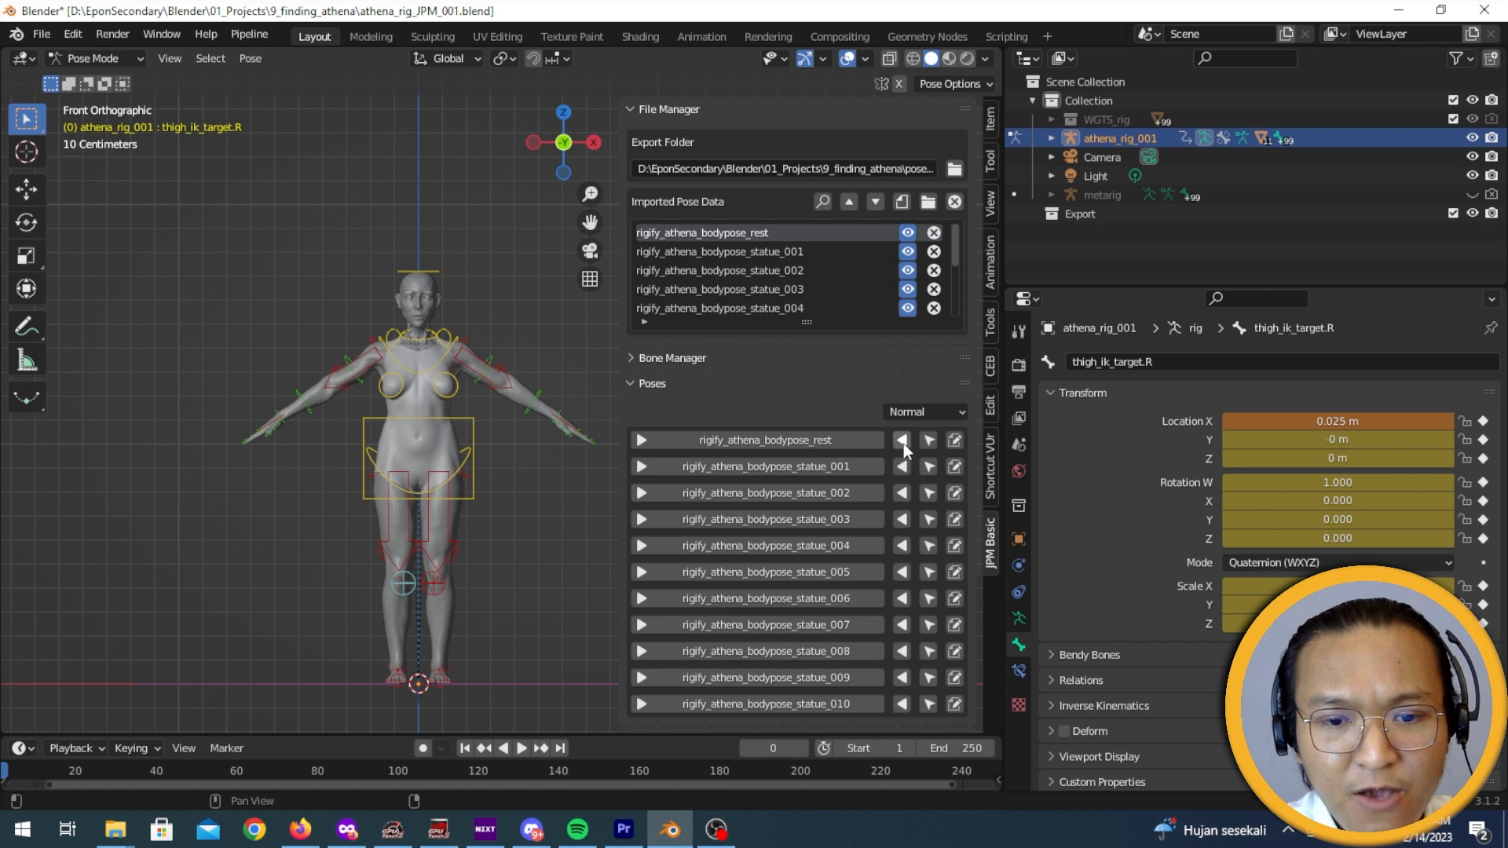
{"action": "left_click", "coordinate": [902, 466]}
{"action": "left_click", "coordinate": [875, 466]}
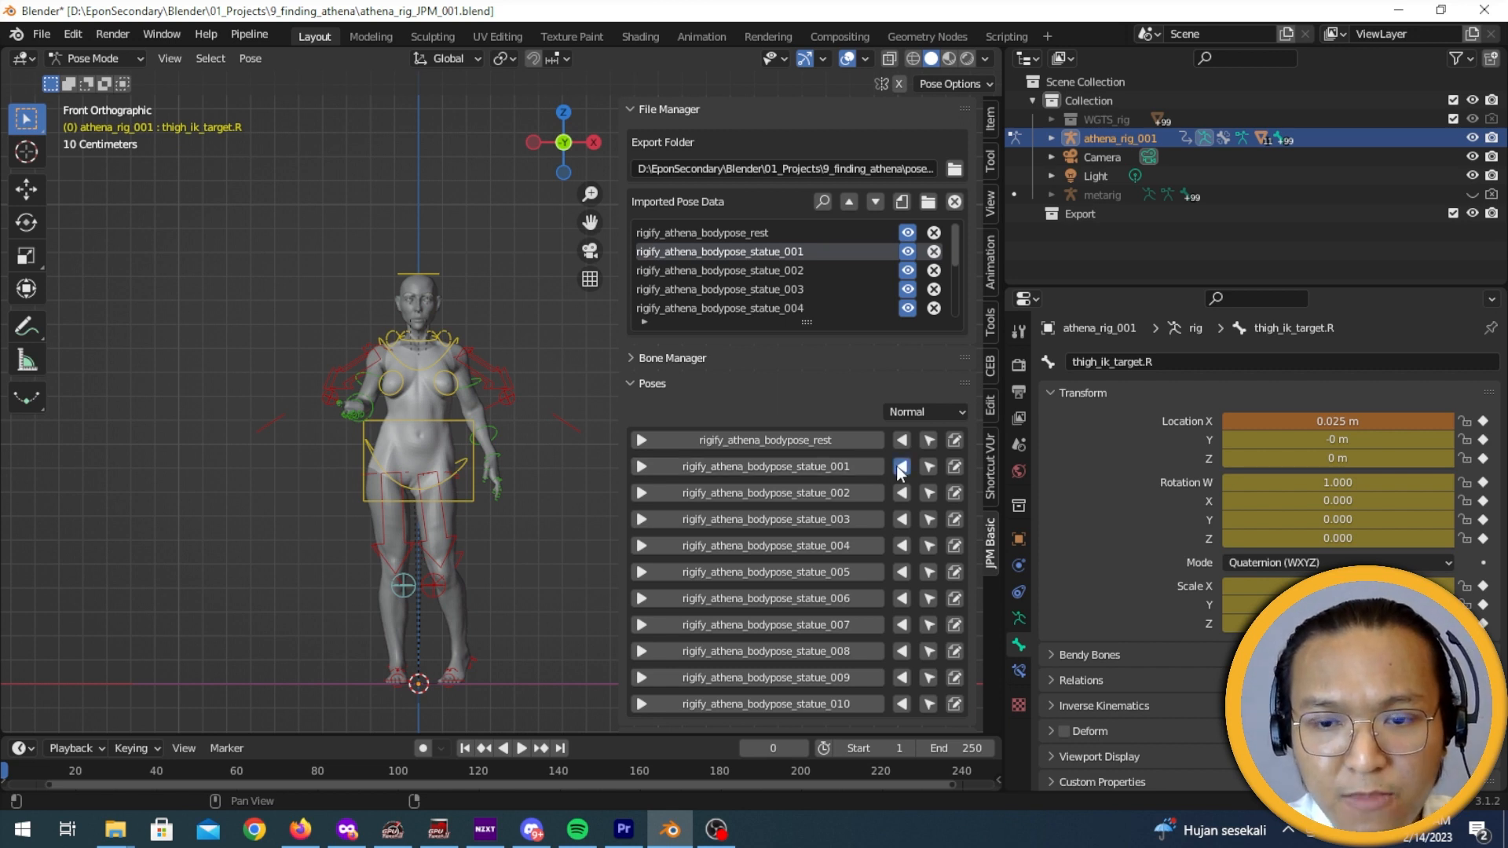
{"action": "left_click", "coordinate": [902, 469]}
{"action": "left_click", "coordinate": [866, 465]}
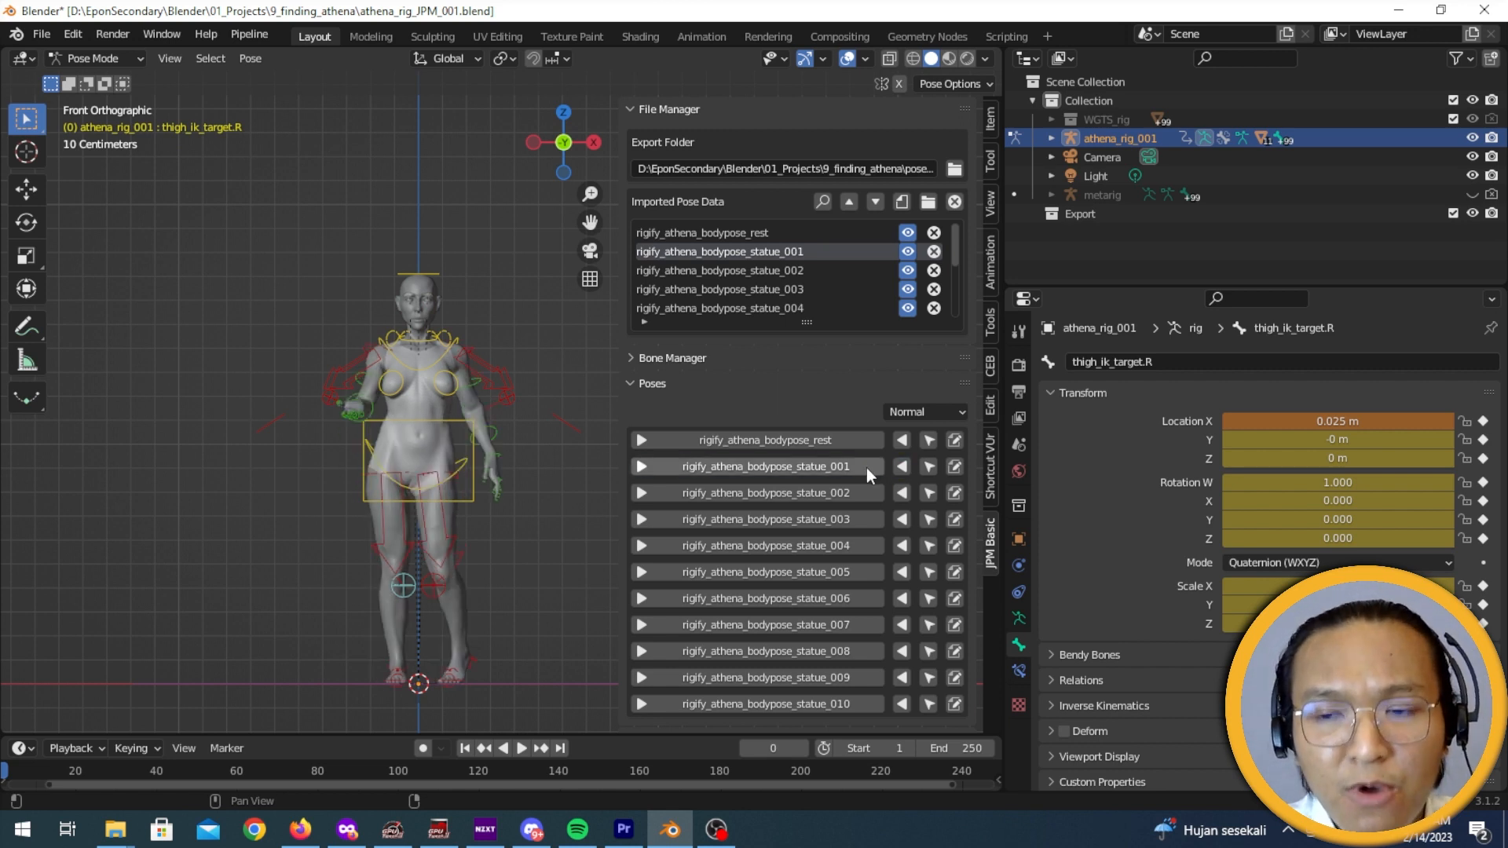
- Apply rigify_athena_bodypose_statue_002 to the rig, switch to its mirrored version, and return to the normal version
{"action": "left_click", "coordinate": [864, 489]}
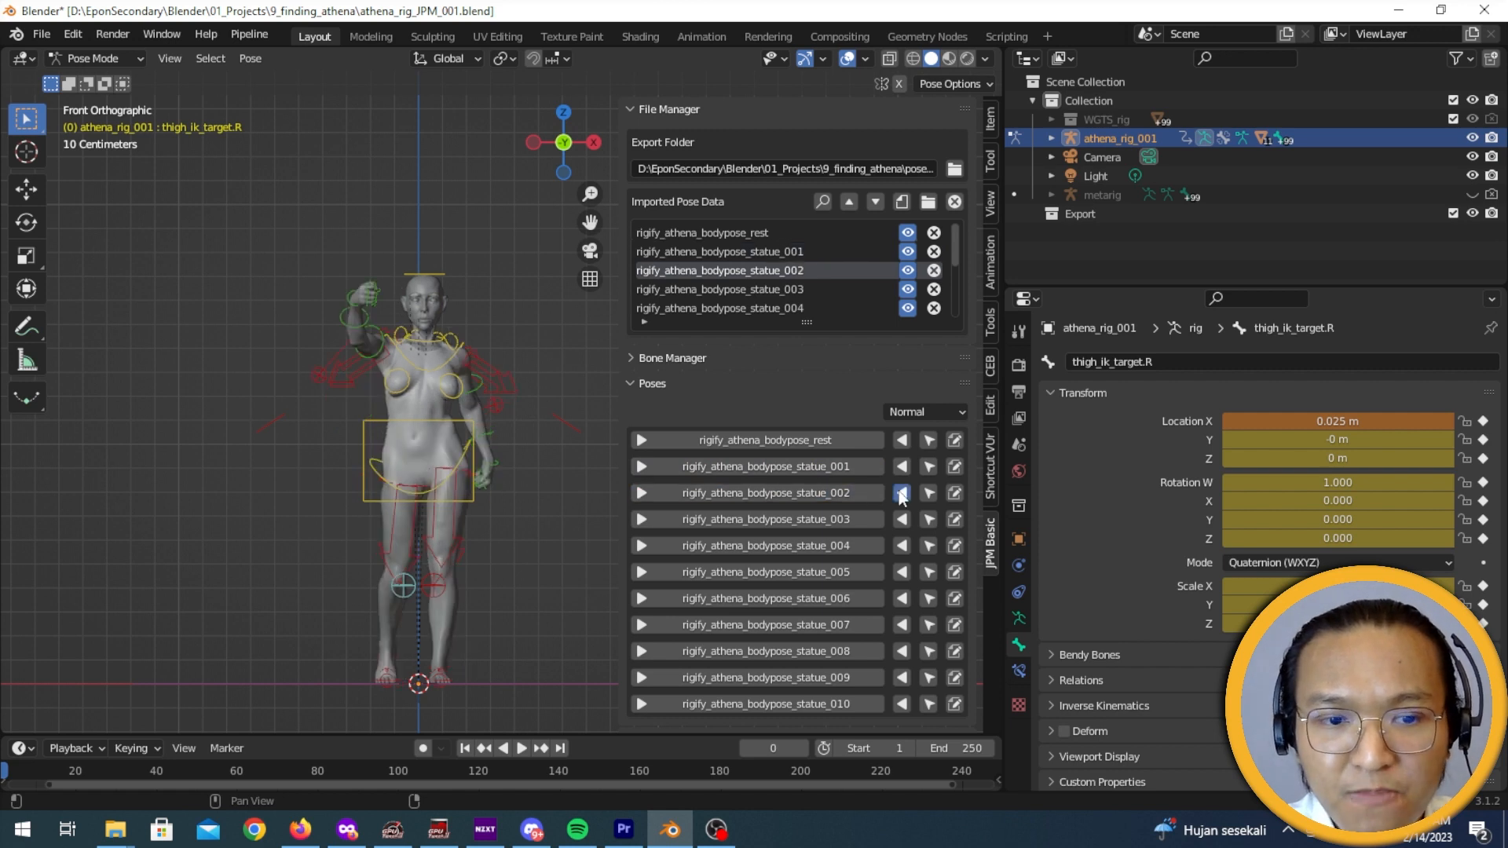
{"action": "left_click", "coordinate": [902, 495]}
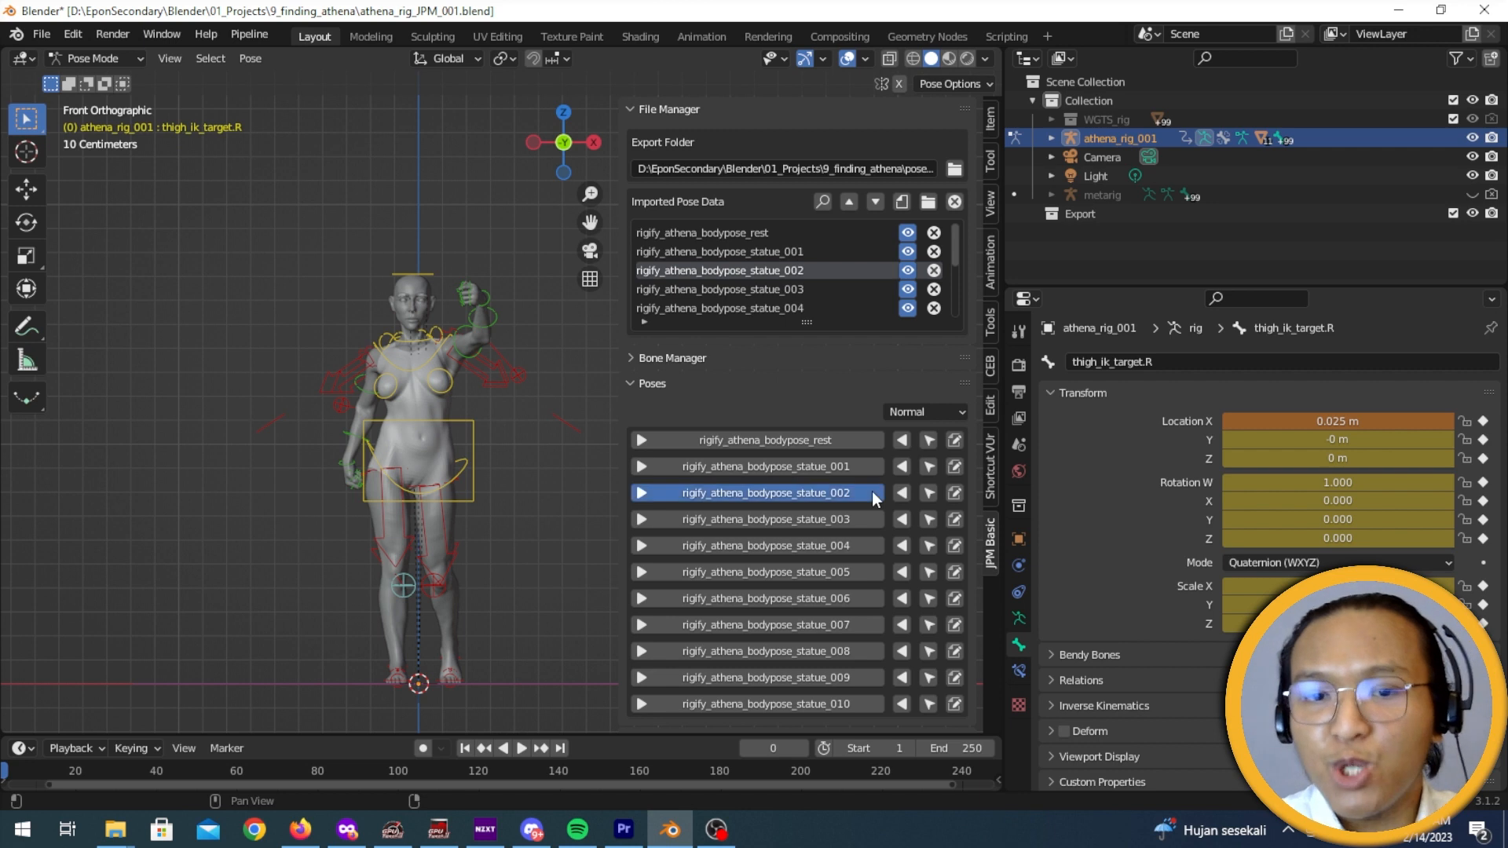
{"action": "left_click", "coordinate": [872, 492]}
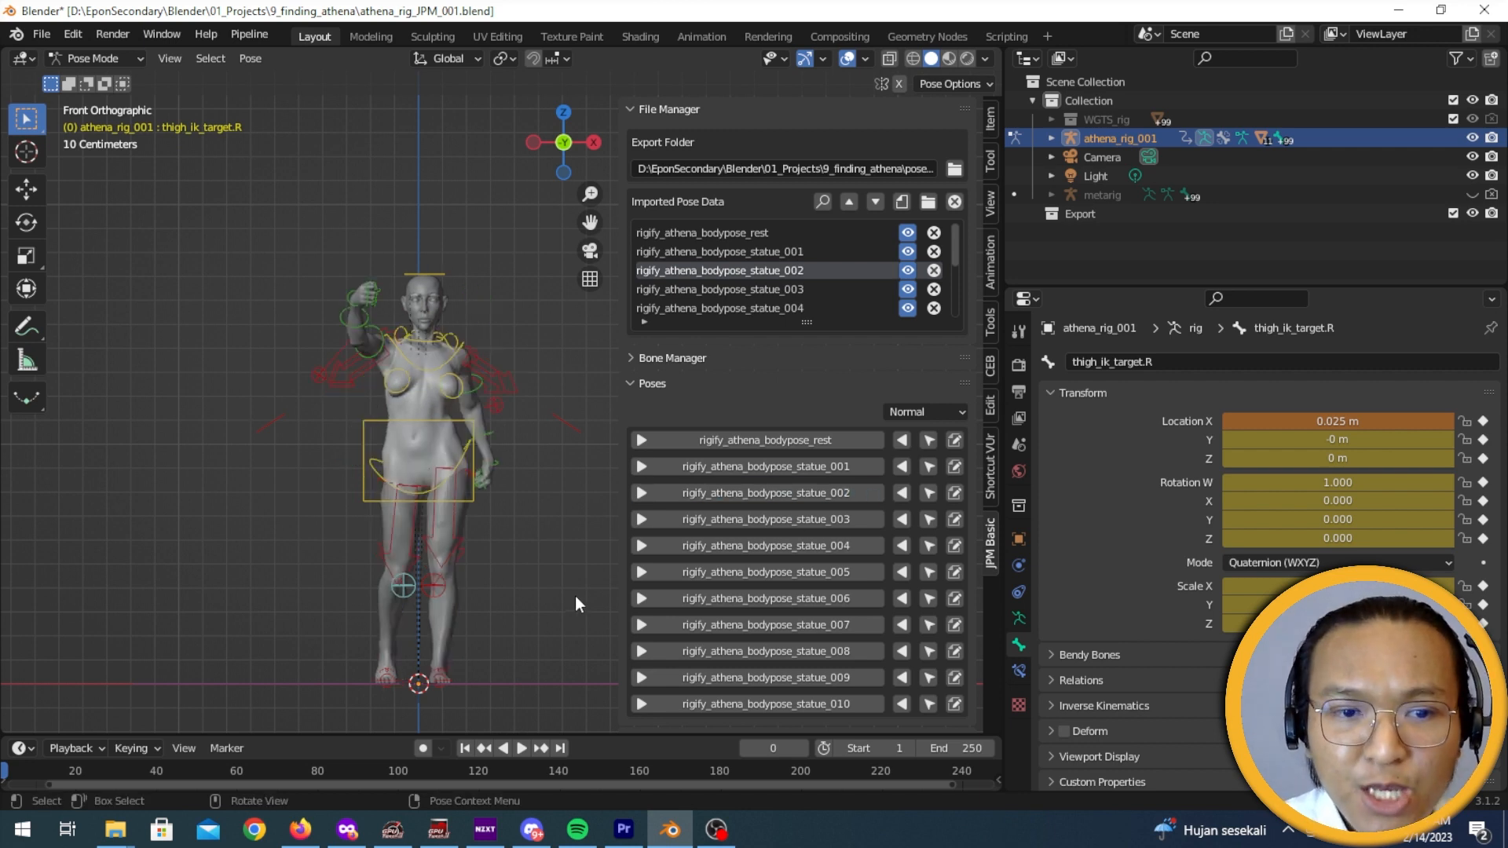
- Copy the current pose of all the rig's bones, paste it flipped, and deselect the bones
{"action": "key", "text": "a"}
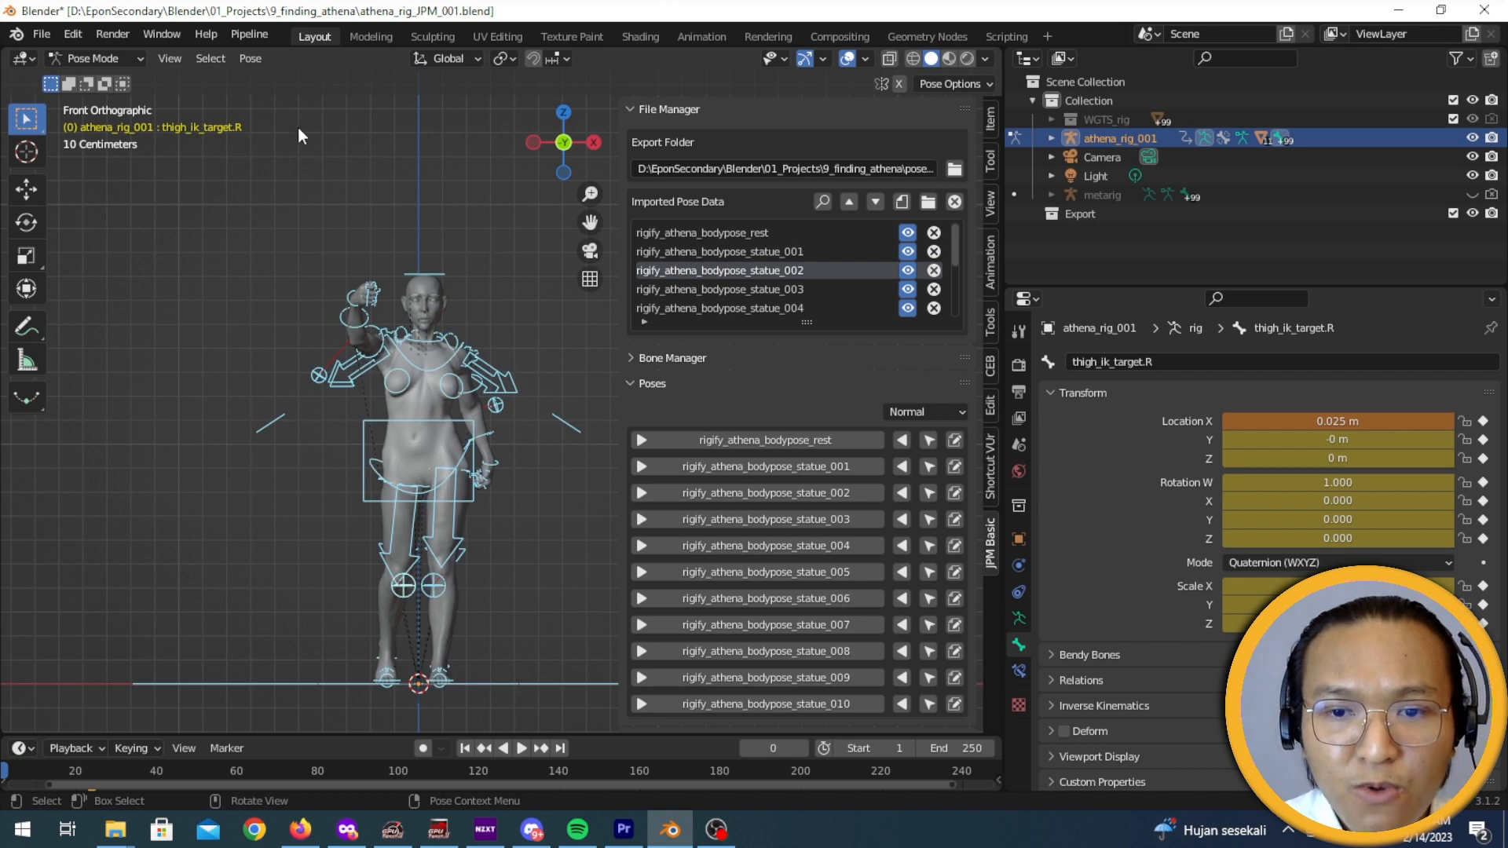
{"action": "left_click", "coordinate": [257, 63]}
{"action": "left_click", "coordinate": [308, 233]}
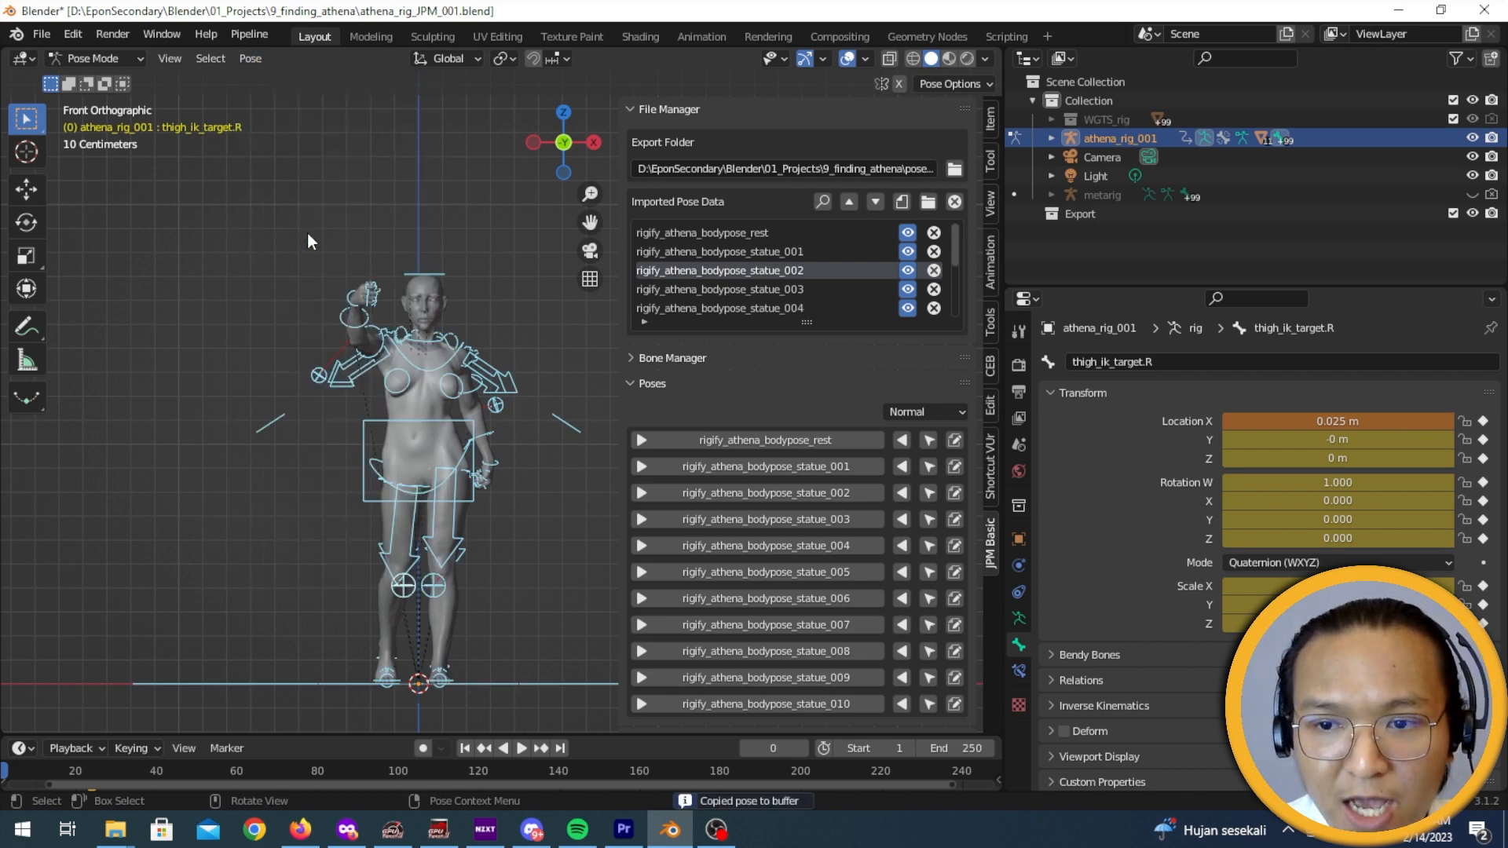
{"action": "left_click", "coordinate": [248, 59]}
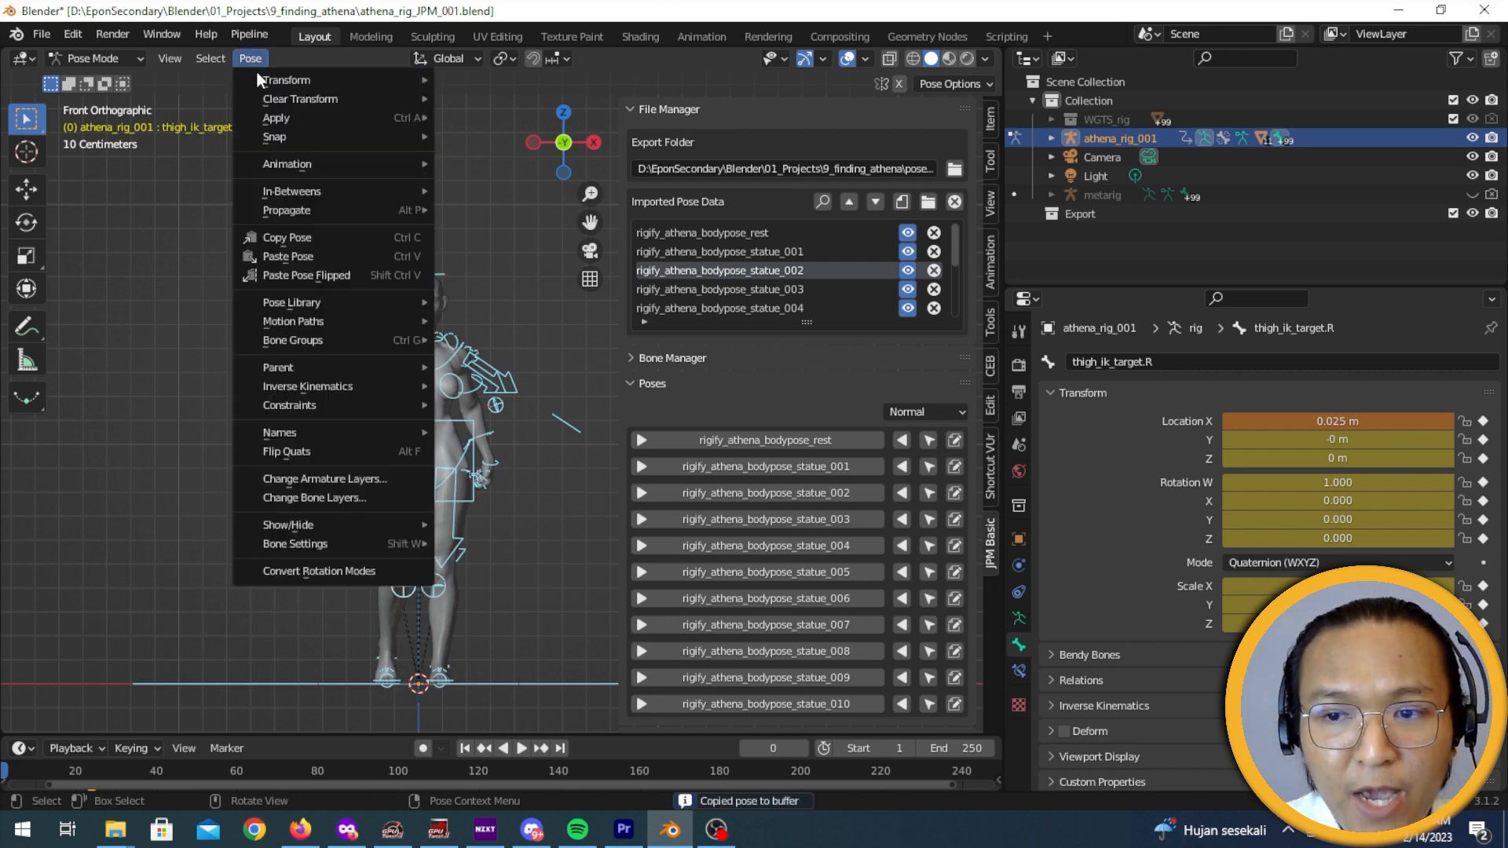
{"action": "left_click", "coordinate": [304, 275]}
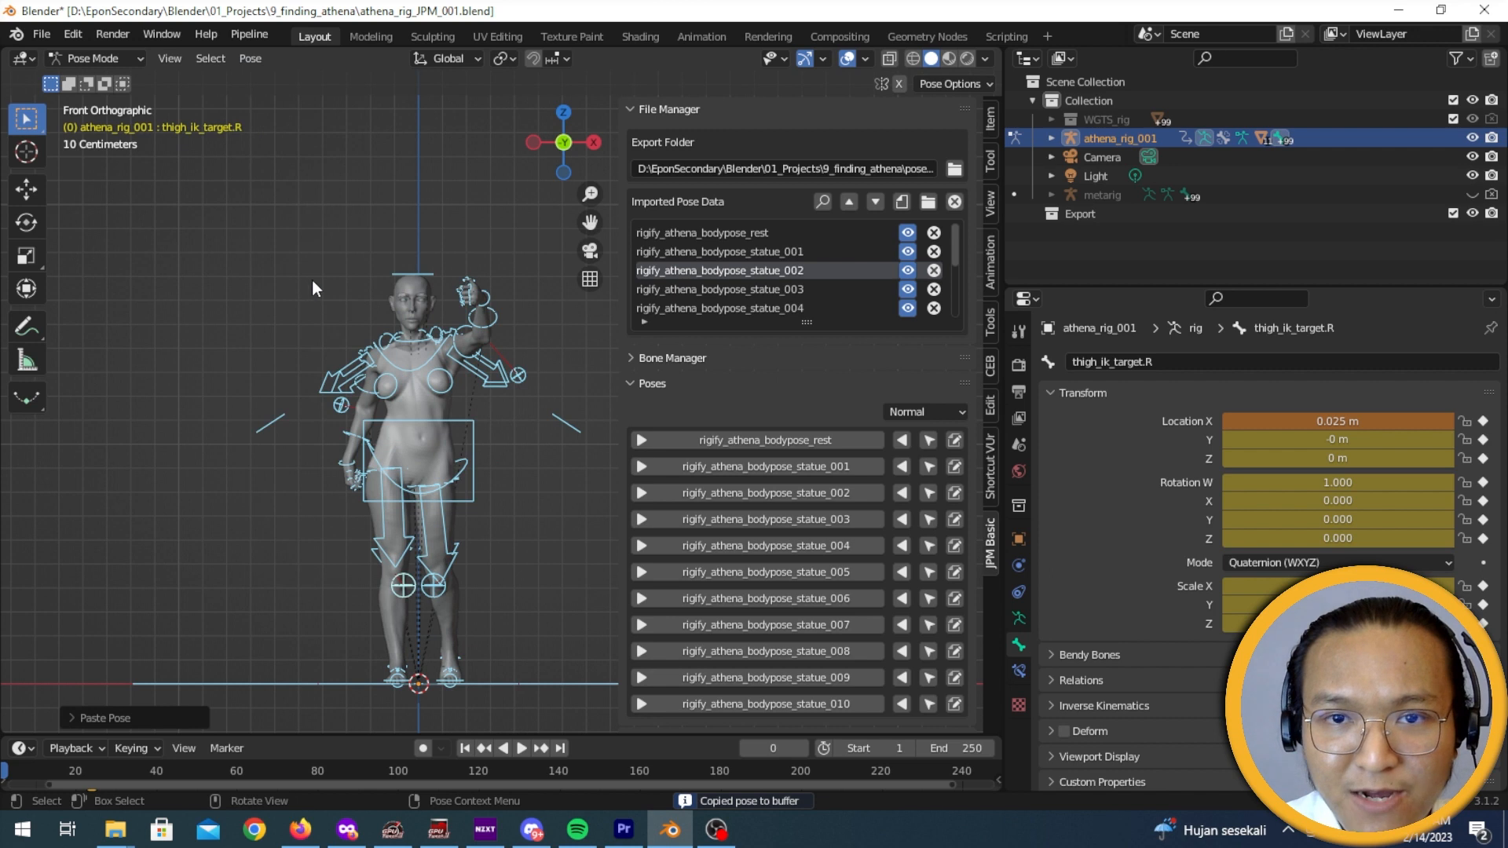
{"action": "left_click", "coordinate": [542, 537]}
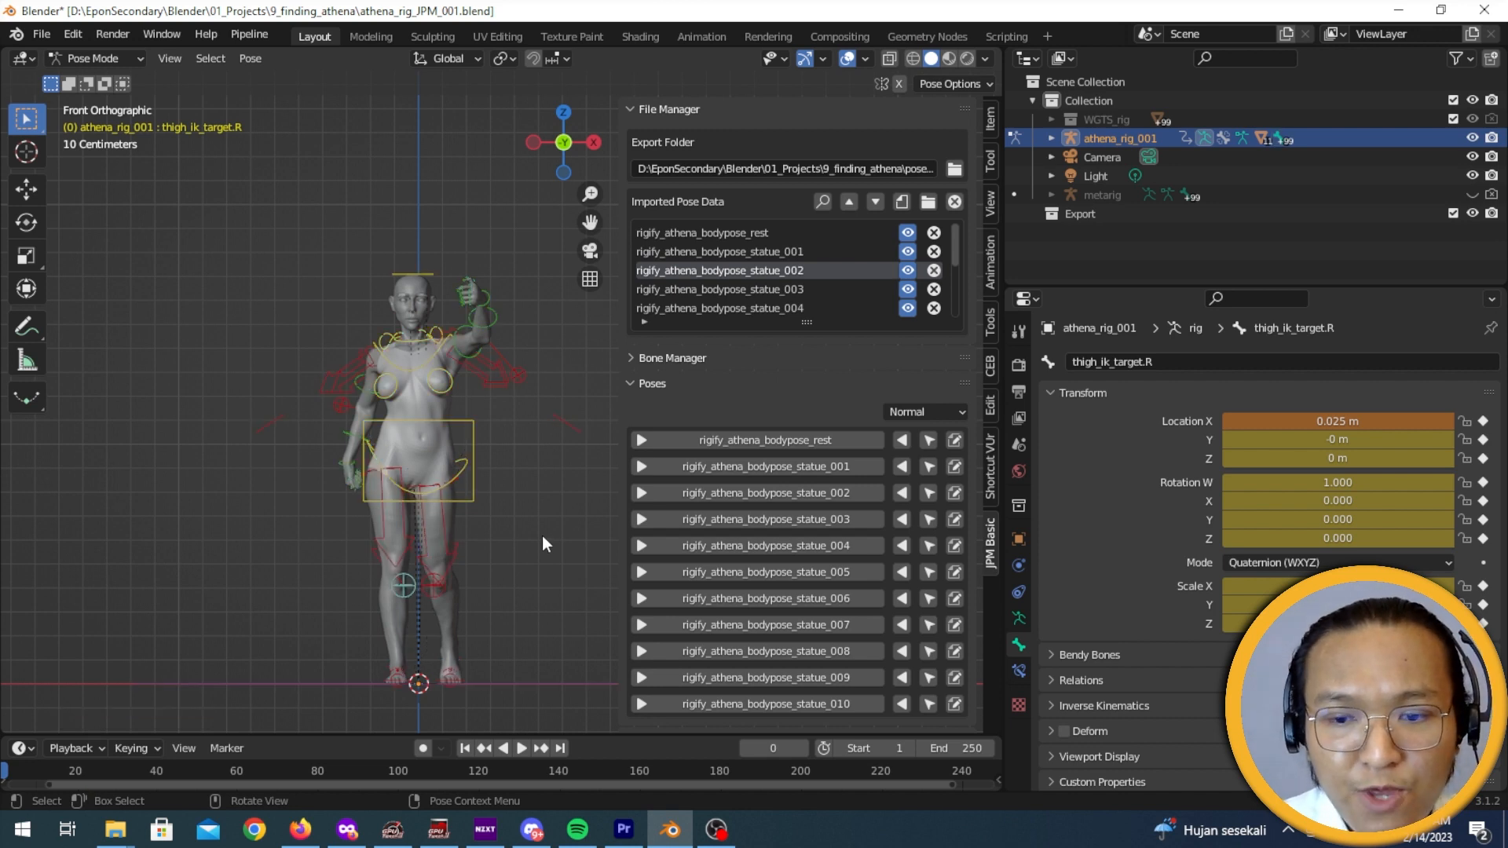
- Compare the normal and mirrored versions of rigify_athena_bodypose_statue_002 on the rig, ending with the normal one
{"action": "left_click", "coordinate": [782, 493]}
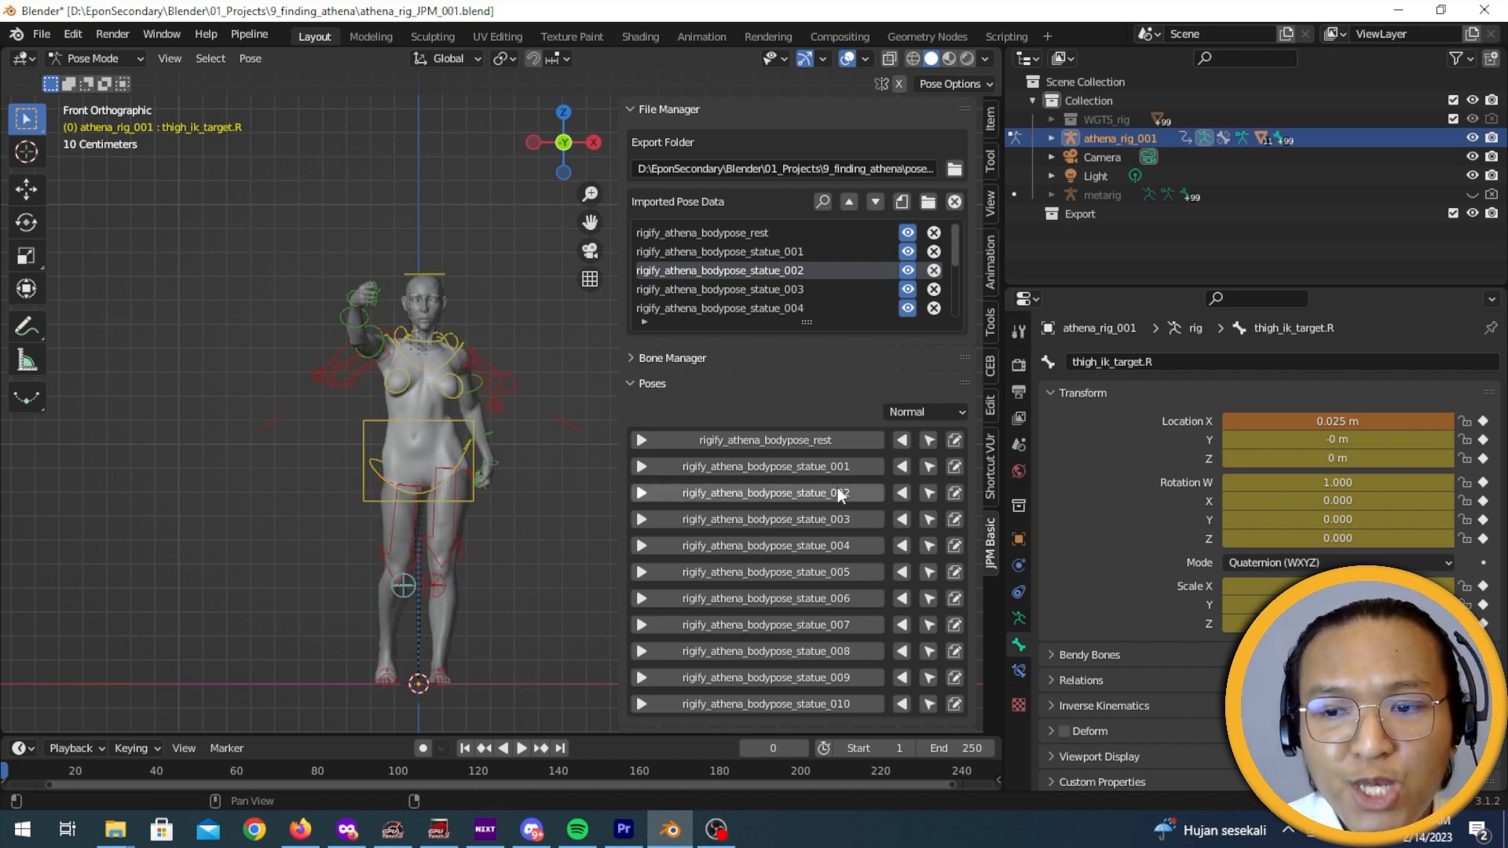
{"action": "left_click", "coordinate": [904, 492]}
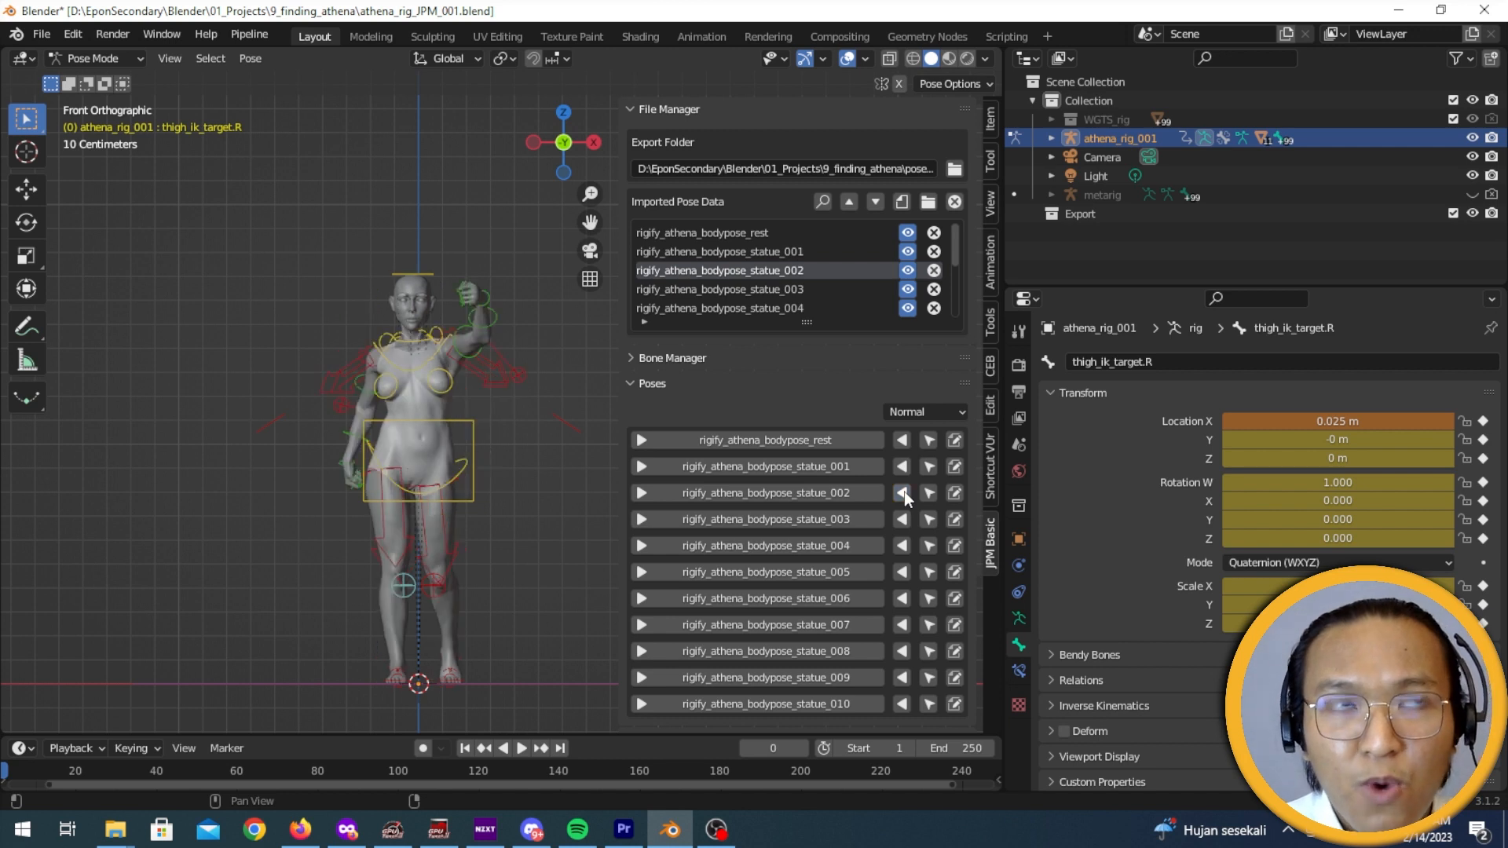
{"action": "left_click", "coordinate": [869, 492]}
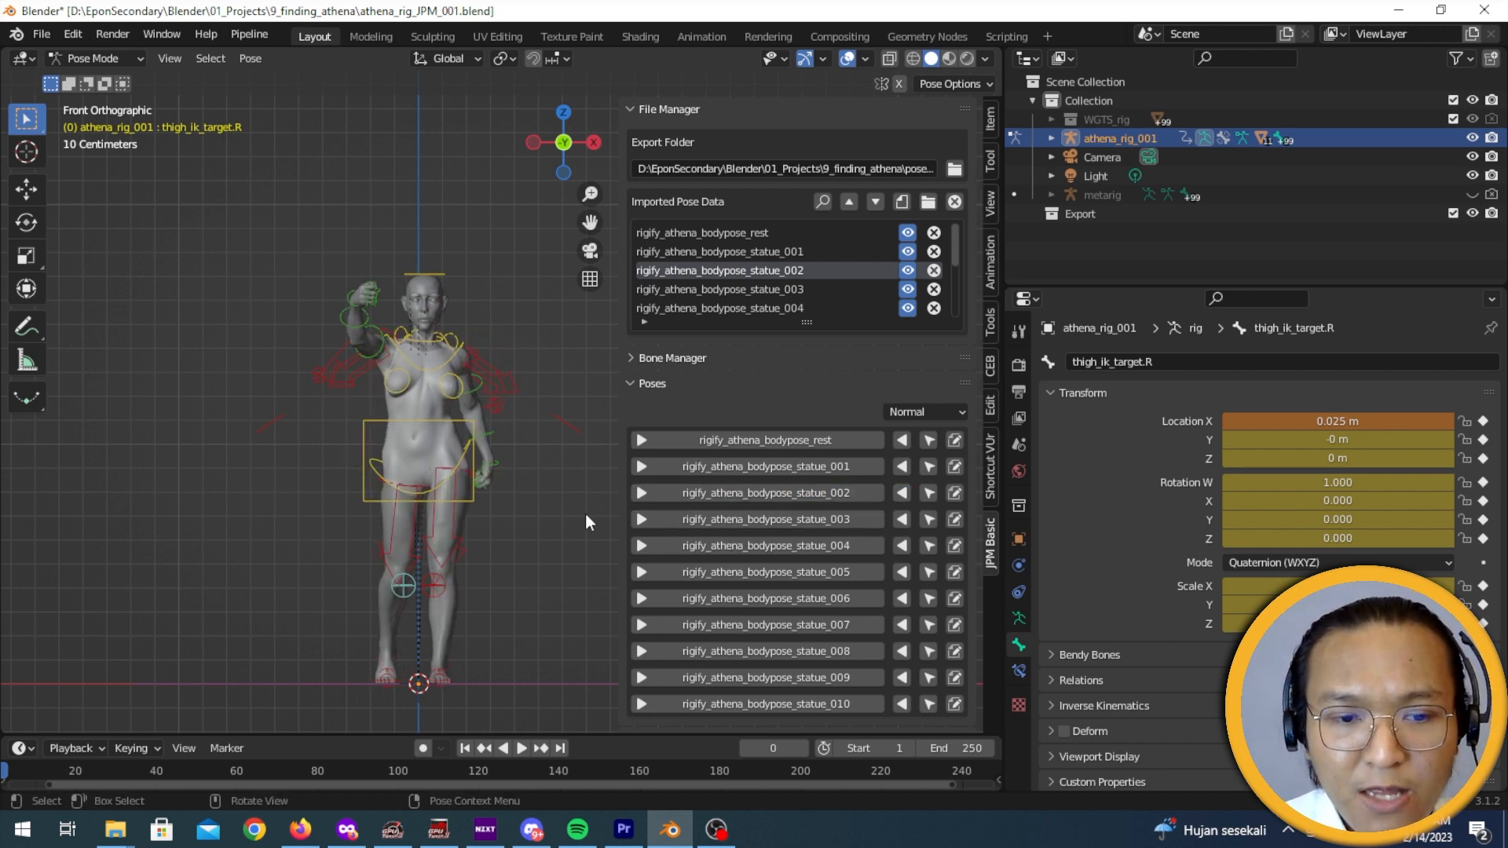
- Select the bones stored in the rest, statue_001, statue_002 and statue_003 poses one after another, clearing the selection each time
{"action": "left_click", "coordinate": [930, 442]}
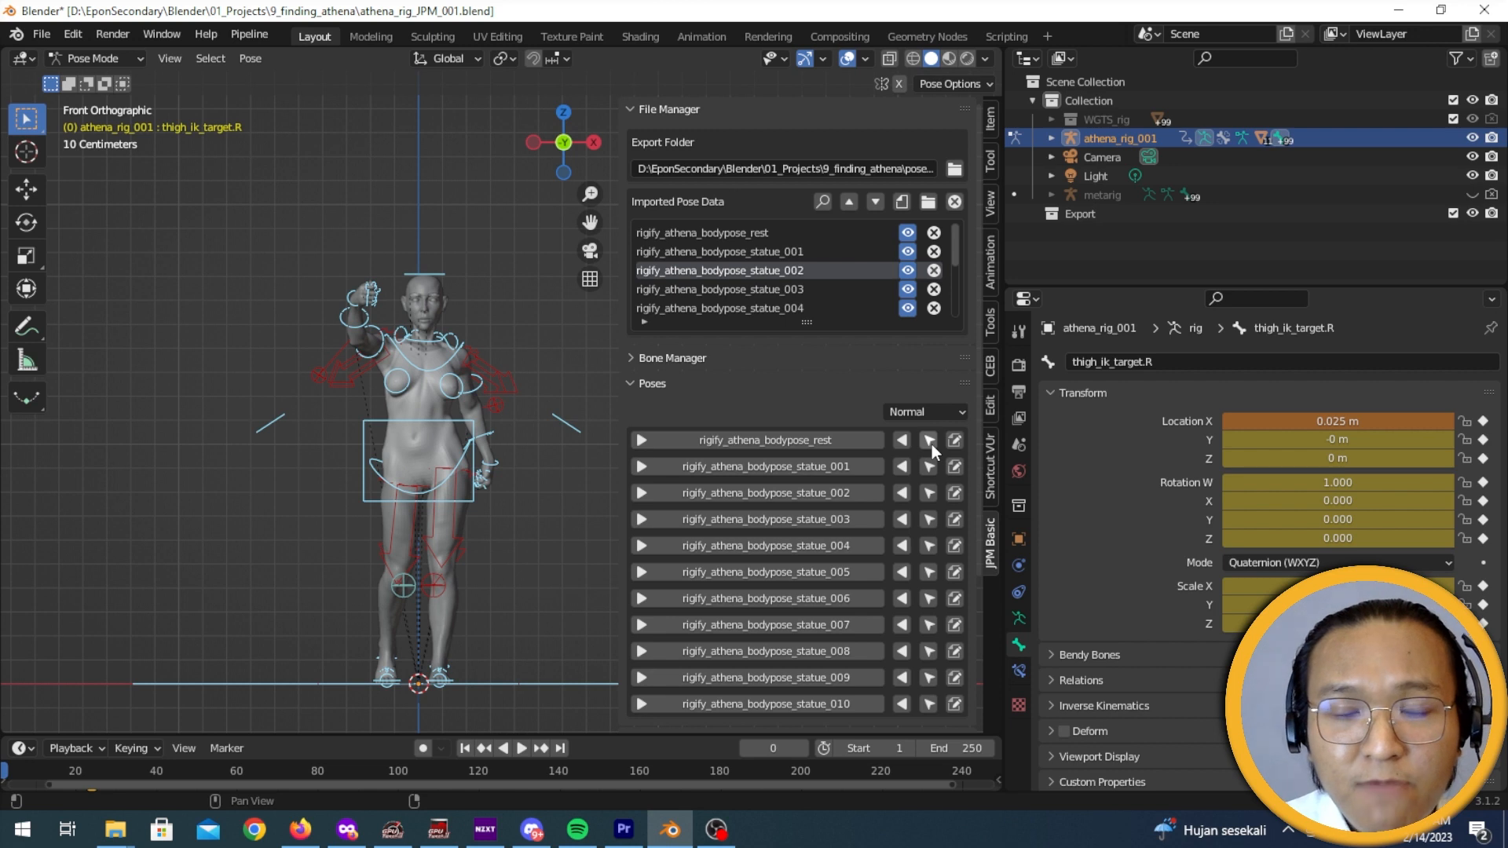
{"action": "left_click", "coordinate": [597, 545]}
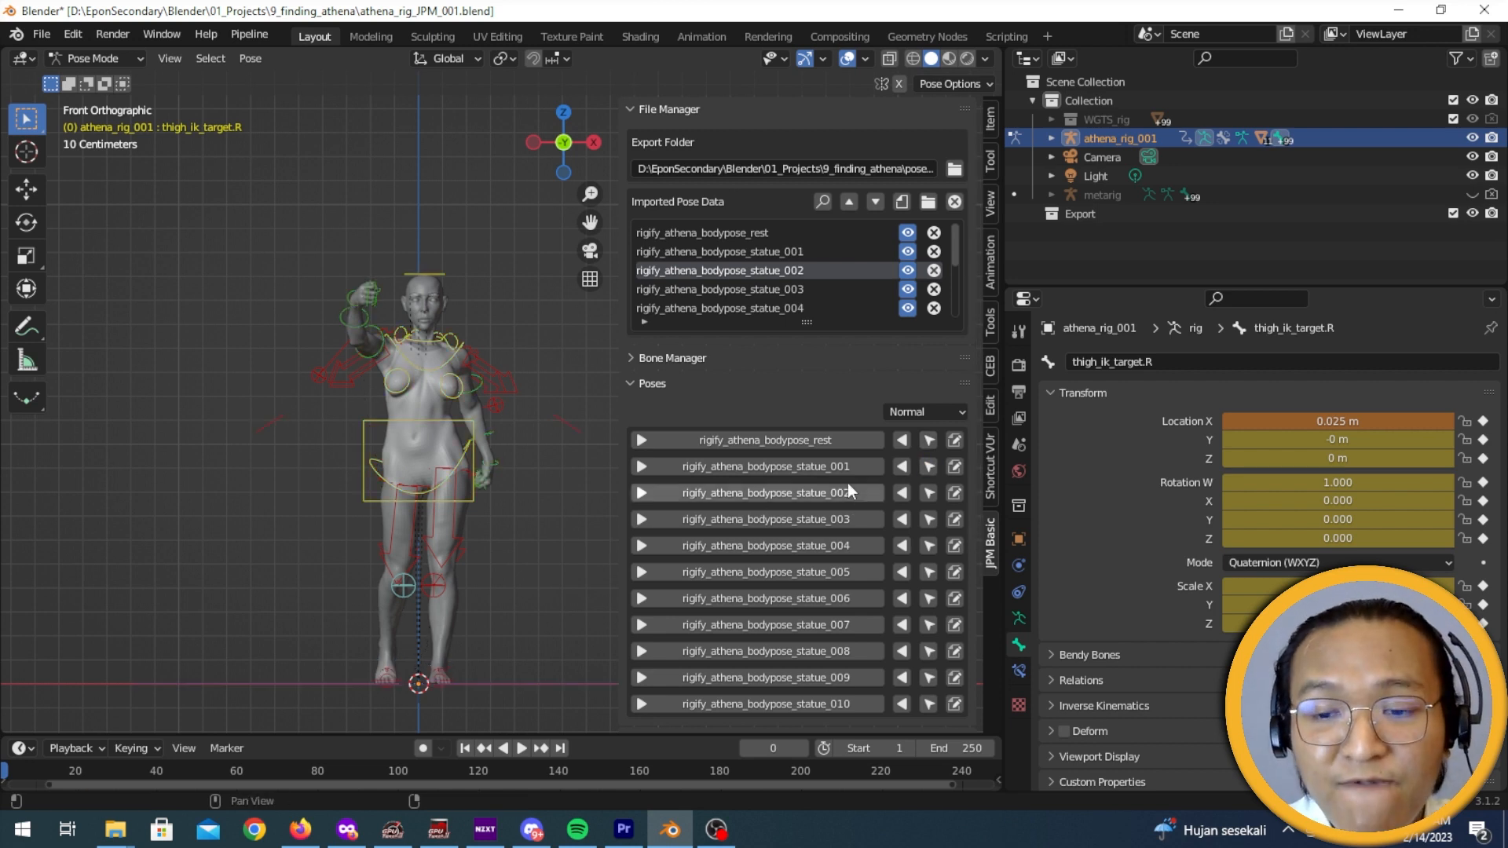
{"action": "left_click", "coordinate": [930, 469]}
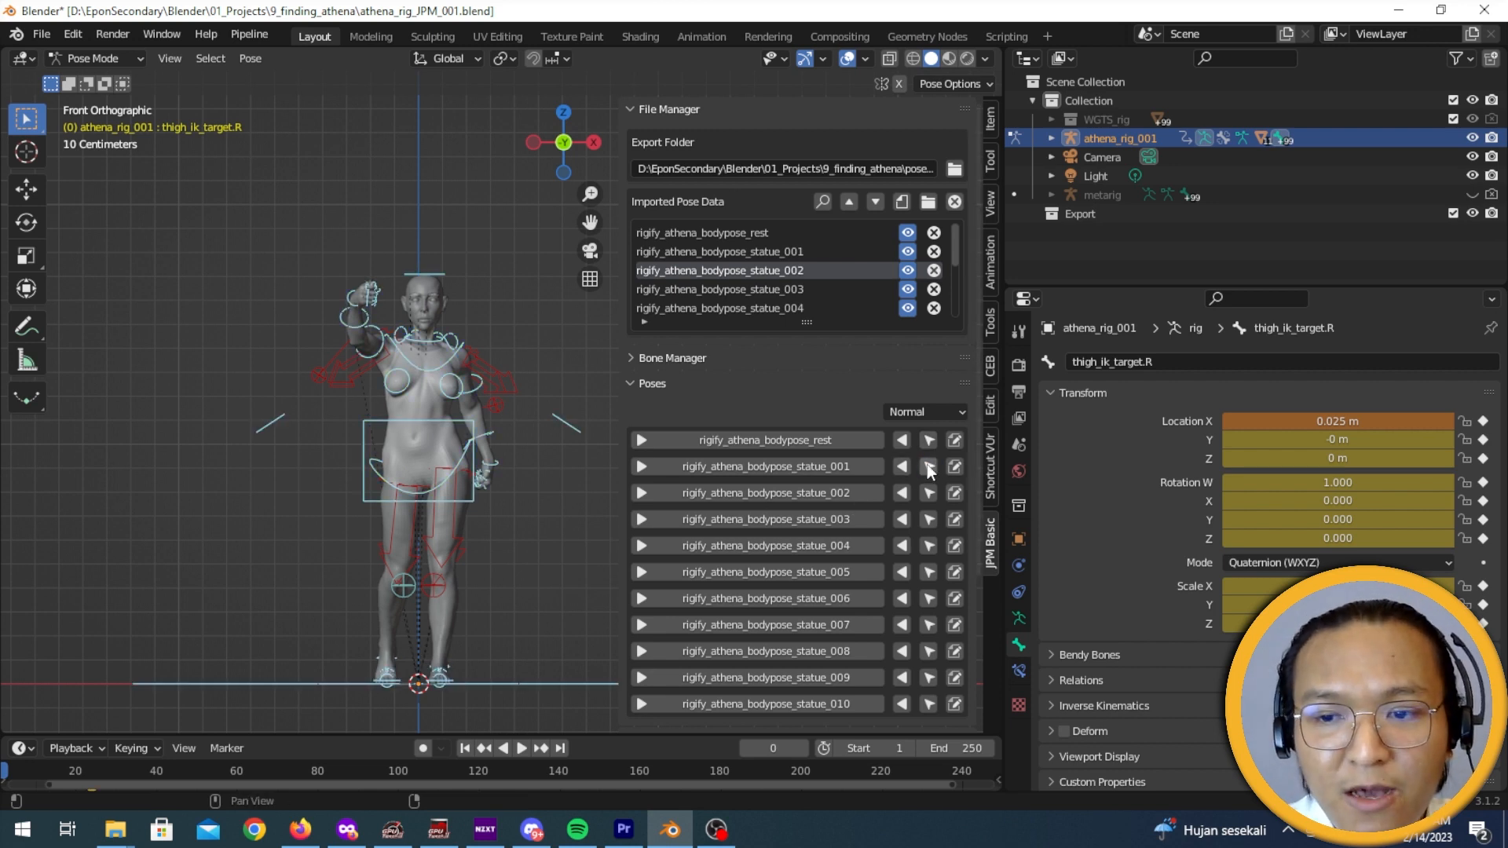
{"action": "left_click", "coordinate": [574, 553]}
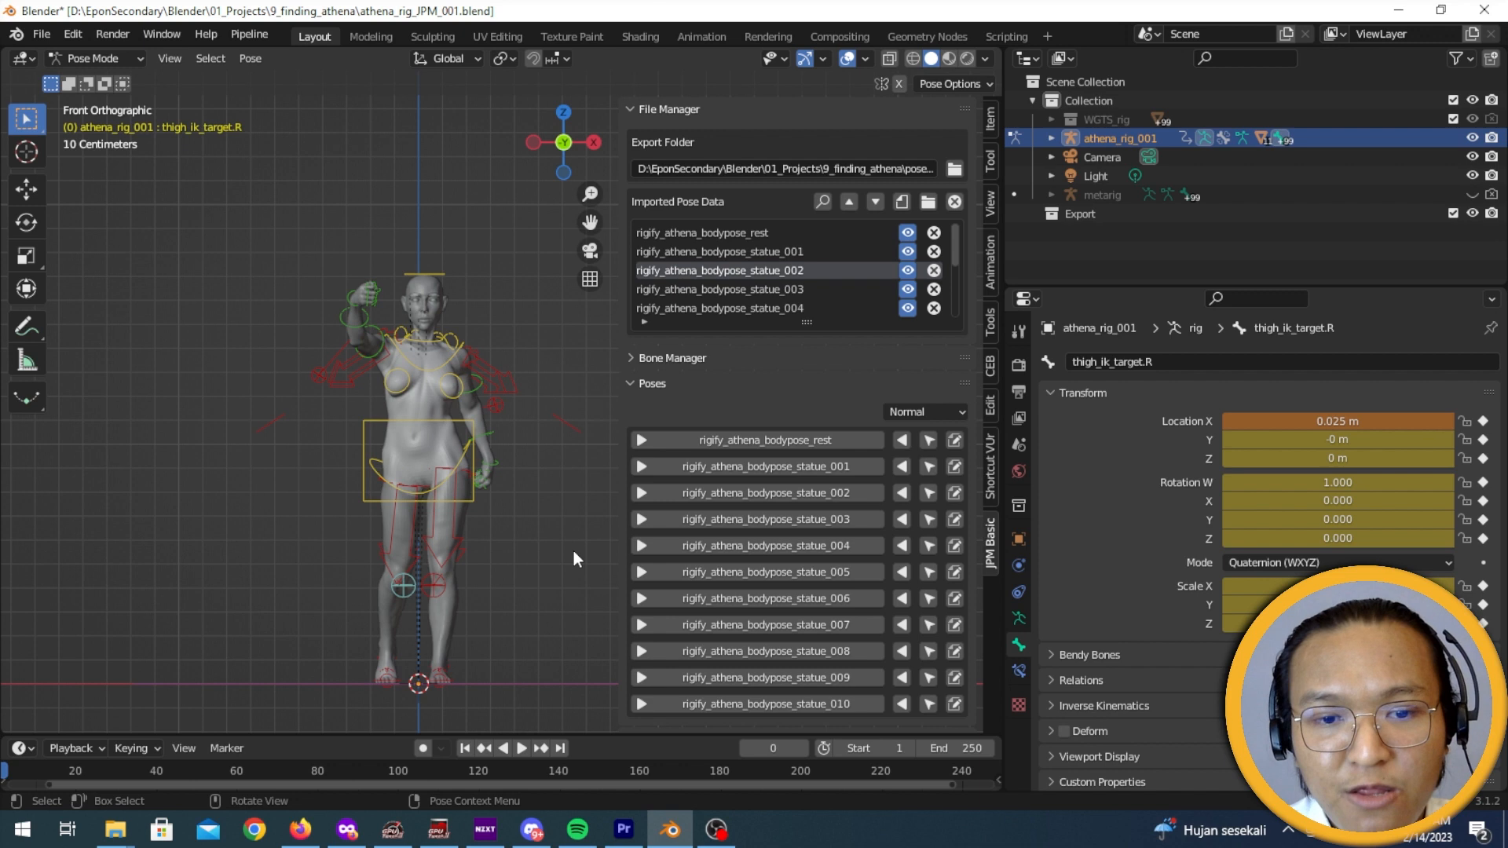
{"action": "left_click", "coordinate": [931, 493]}
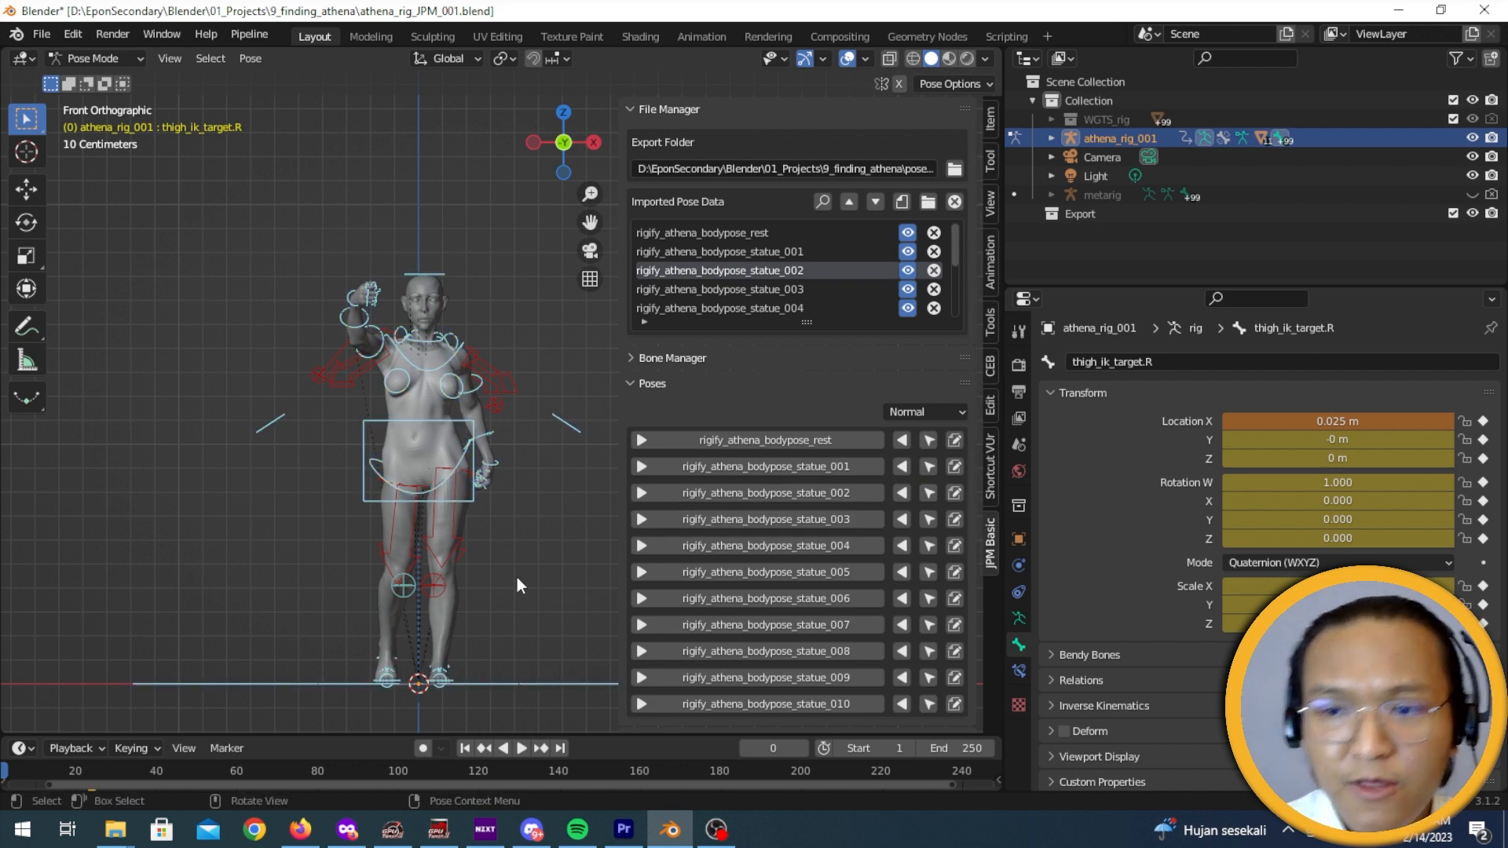
{"action": "left_click", "coordinate": [579, 571]}
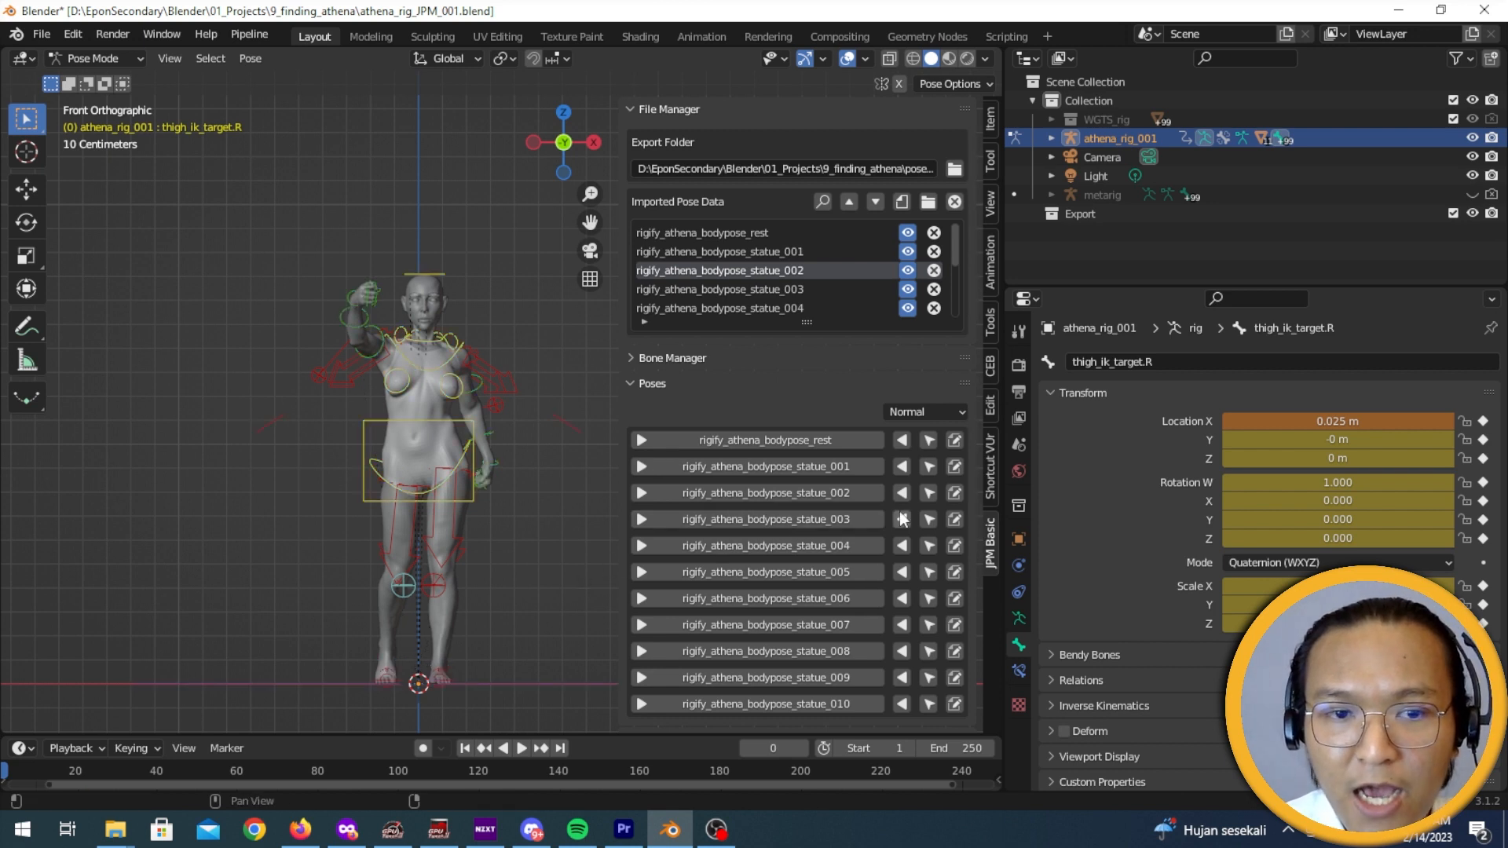
{"action": "left_click", "coordinate": [930, 516]}
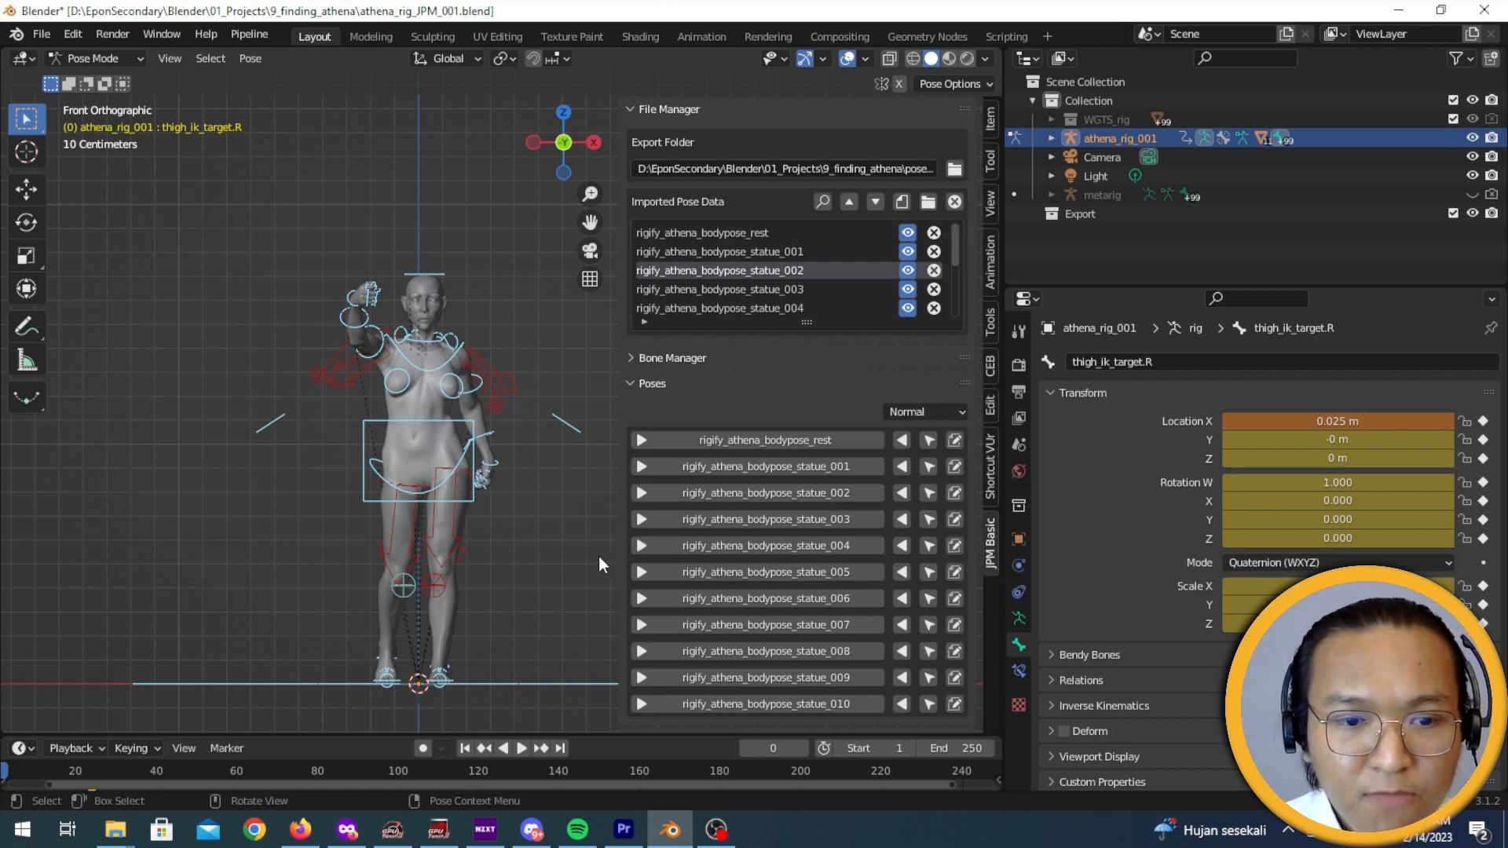
{"action": "key", "text": "alt+a"}
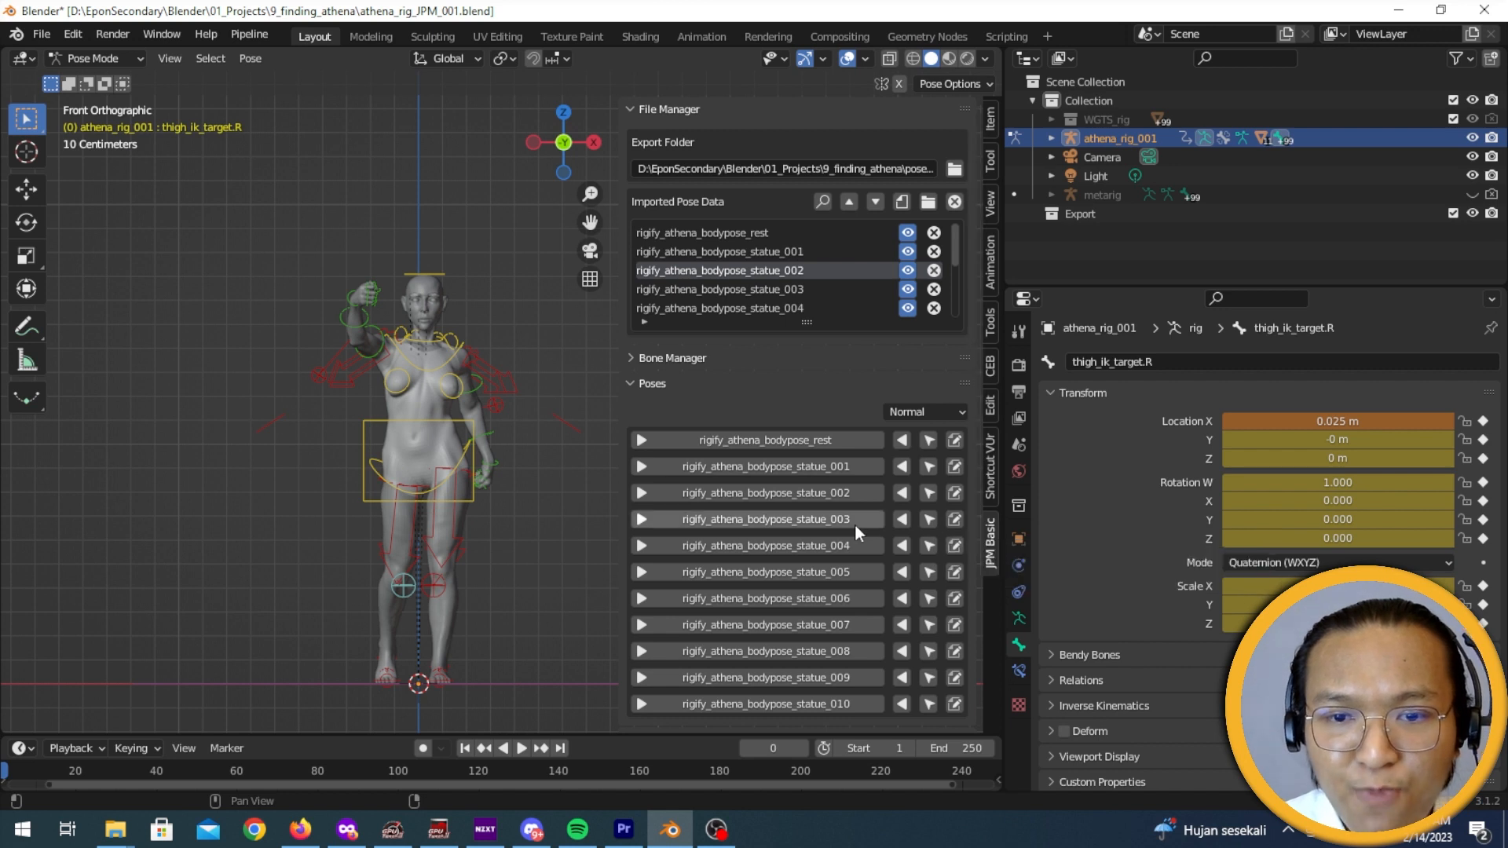
- Apply rigify_athena_bodypose_statue_004 and move the foot_ik.L bone about -0.098 m along the global X axis
{"action": "left_click", "coordinate": [840, 545]}
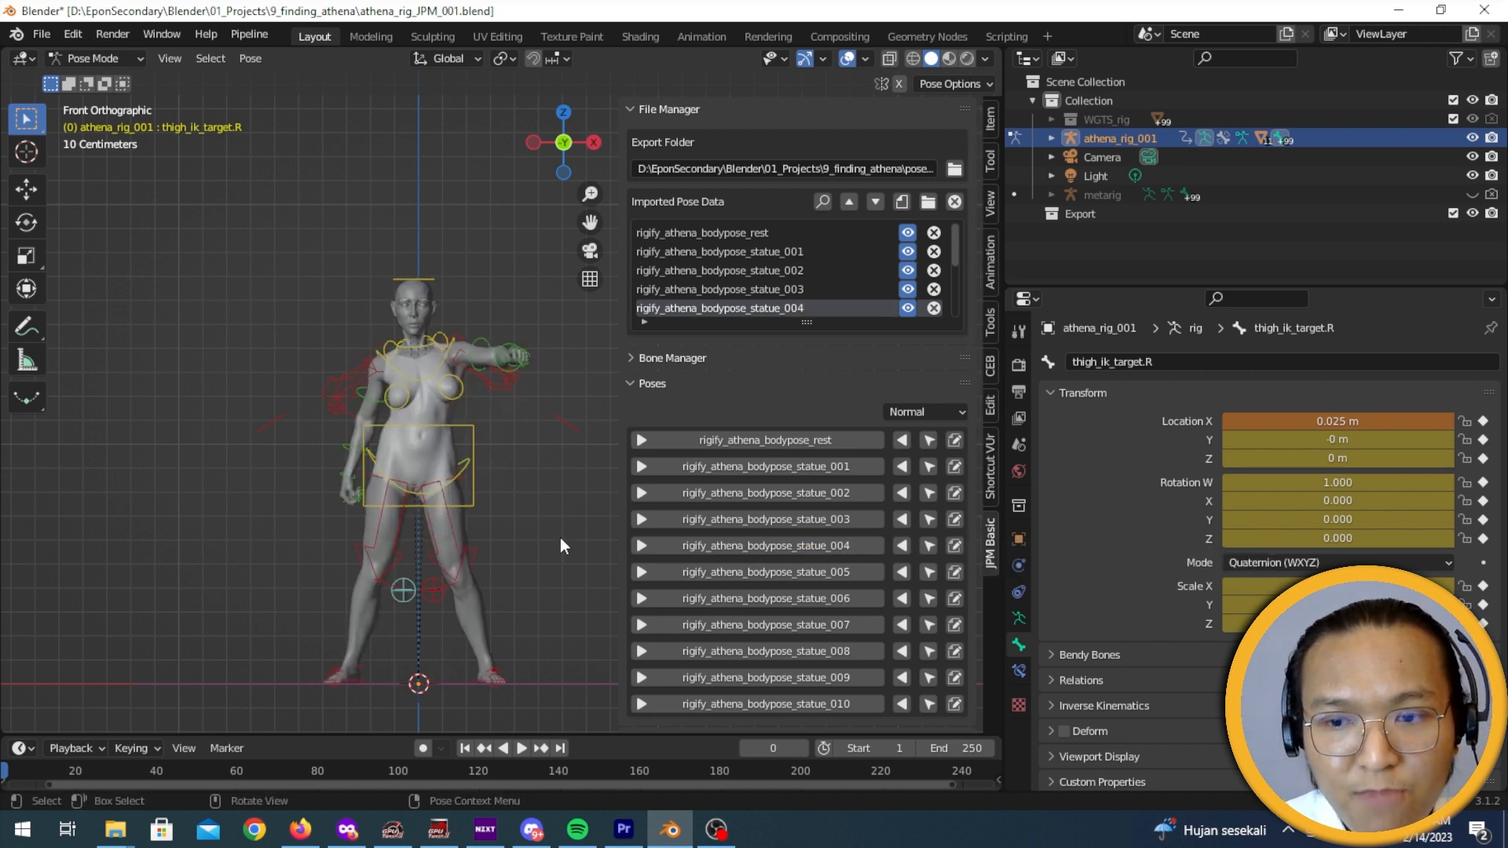
{"action": "middle_click_drag", "start_coordinate": [549, 585], "coordinate": [540, 537]}
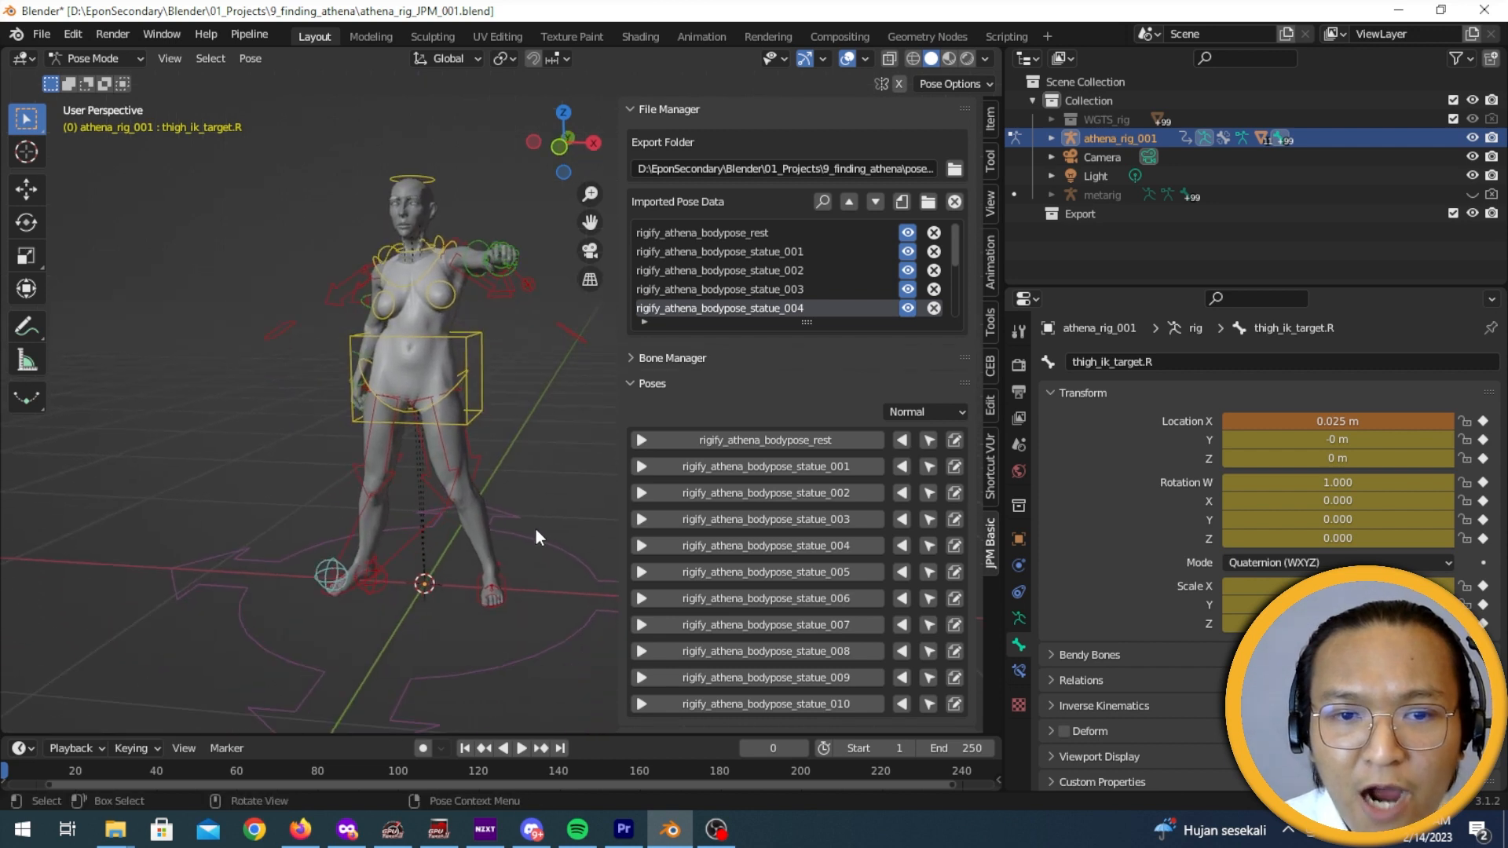
{"action": "left_click", "coordinate": [505, 588]}
{"action": "key", "text": "KP_1"}
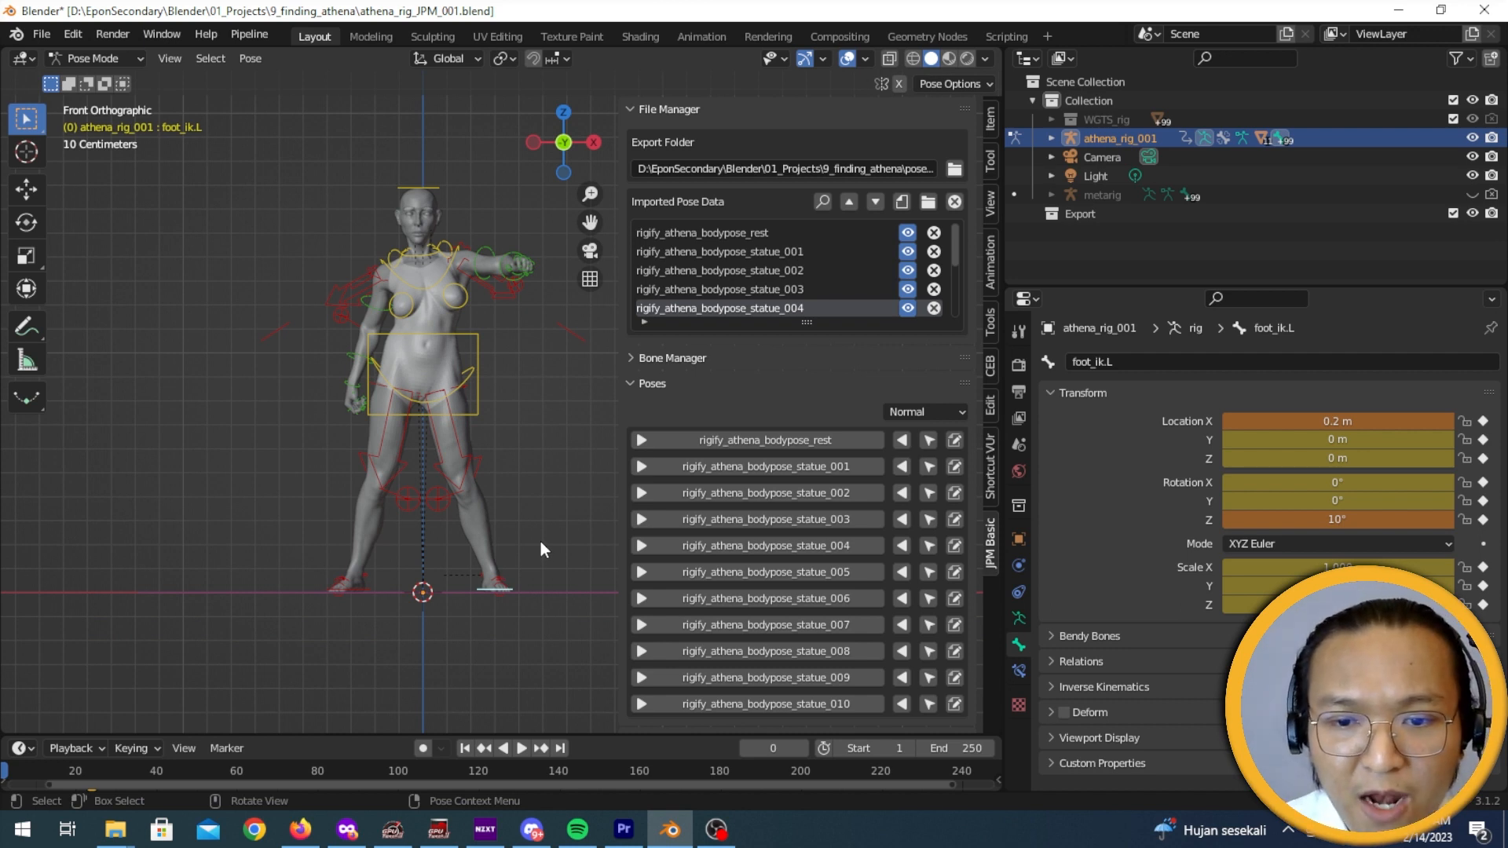
{"action": "key", "text": "g"}
{"action": "key", "text": "x"}
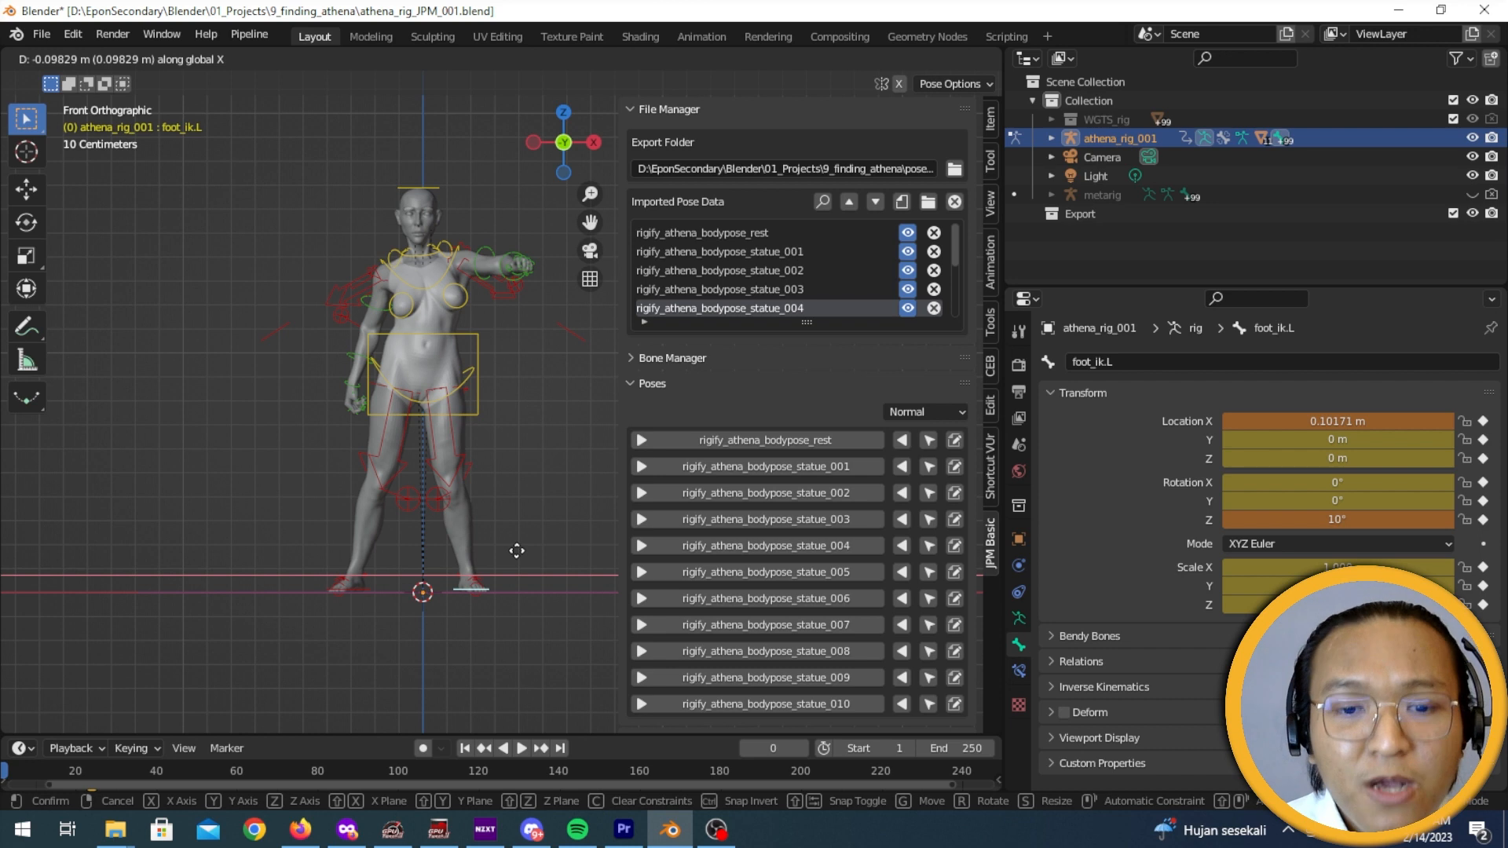
{"action": "left_click", "coordinate": [517, 550]}
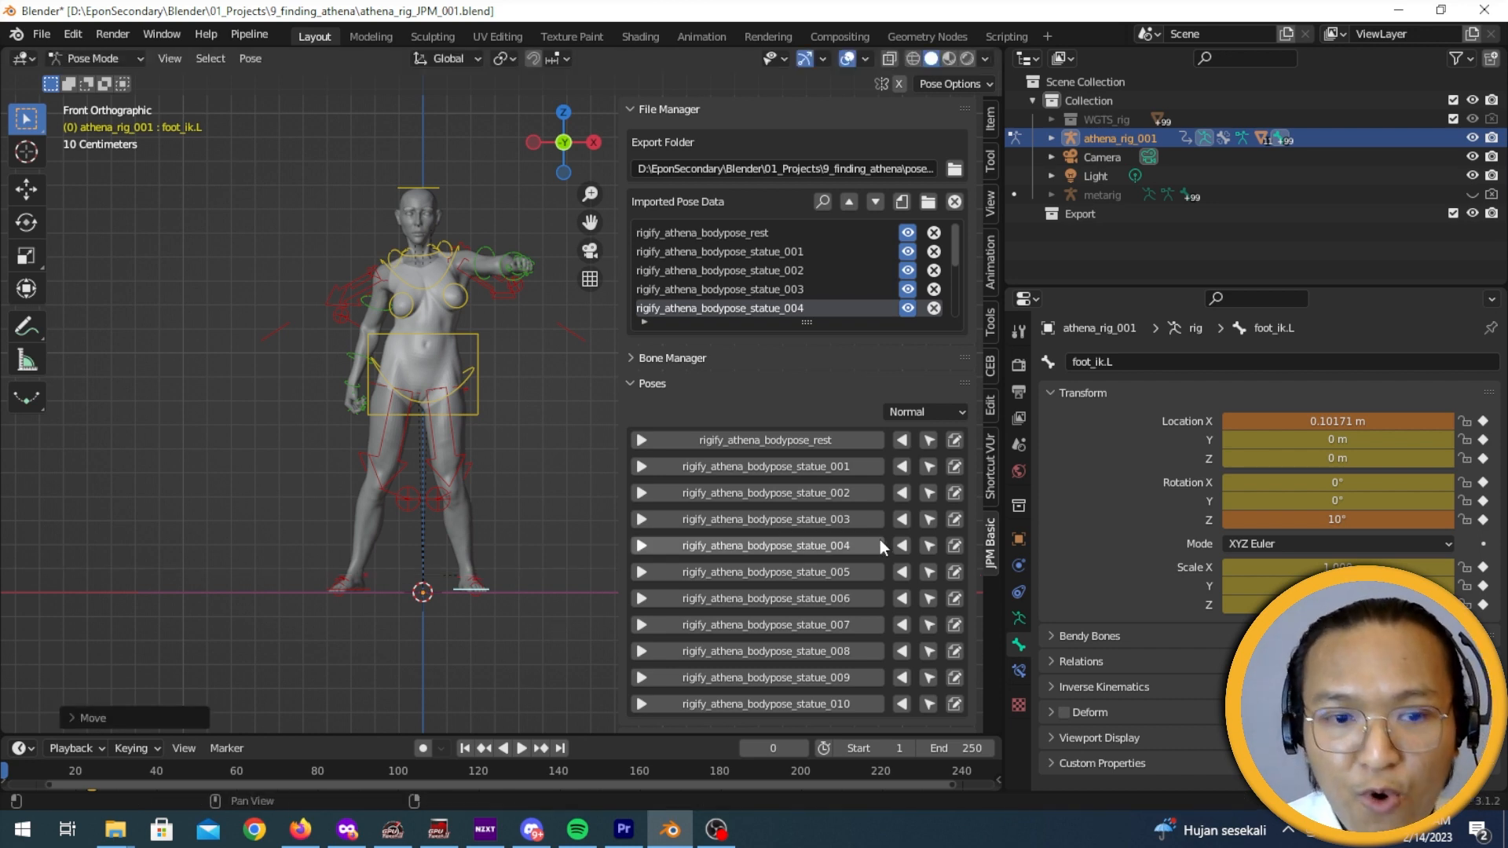
- Overwrite the stored rigify_athena_bodypose_statue_004 data with the current pose, keeping its label, and return the rig to rigify_athena_bodypose_rest
{"action": "left_click", "coordinate": [953, 544]}
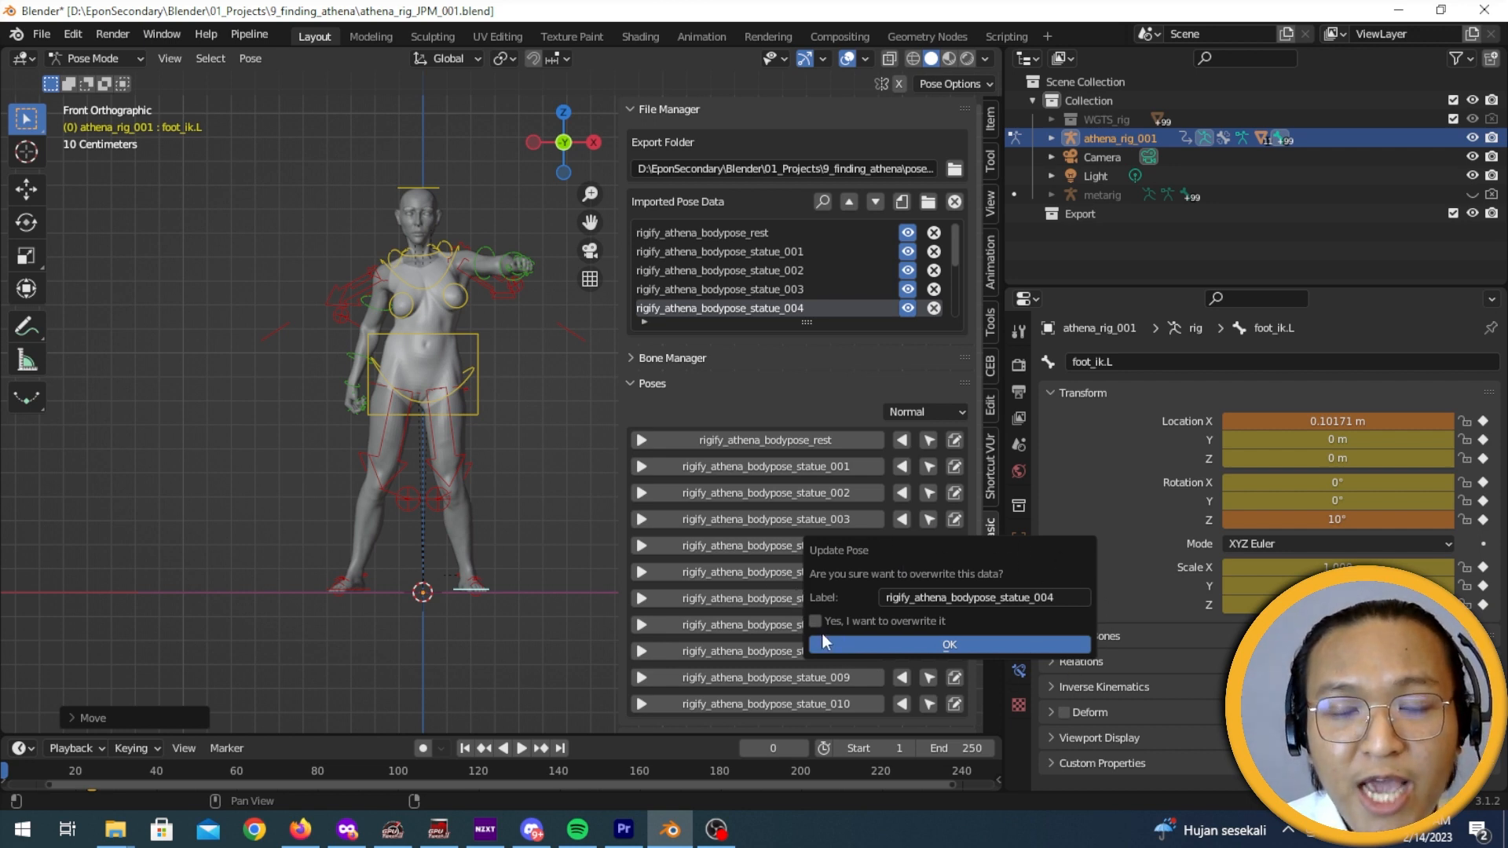
{"action": "left_click", "coordinate": [1078, 601]}
{"action": "left_click", "coordinate": [1072, 598]}
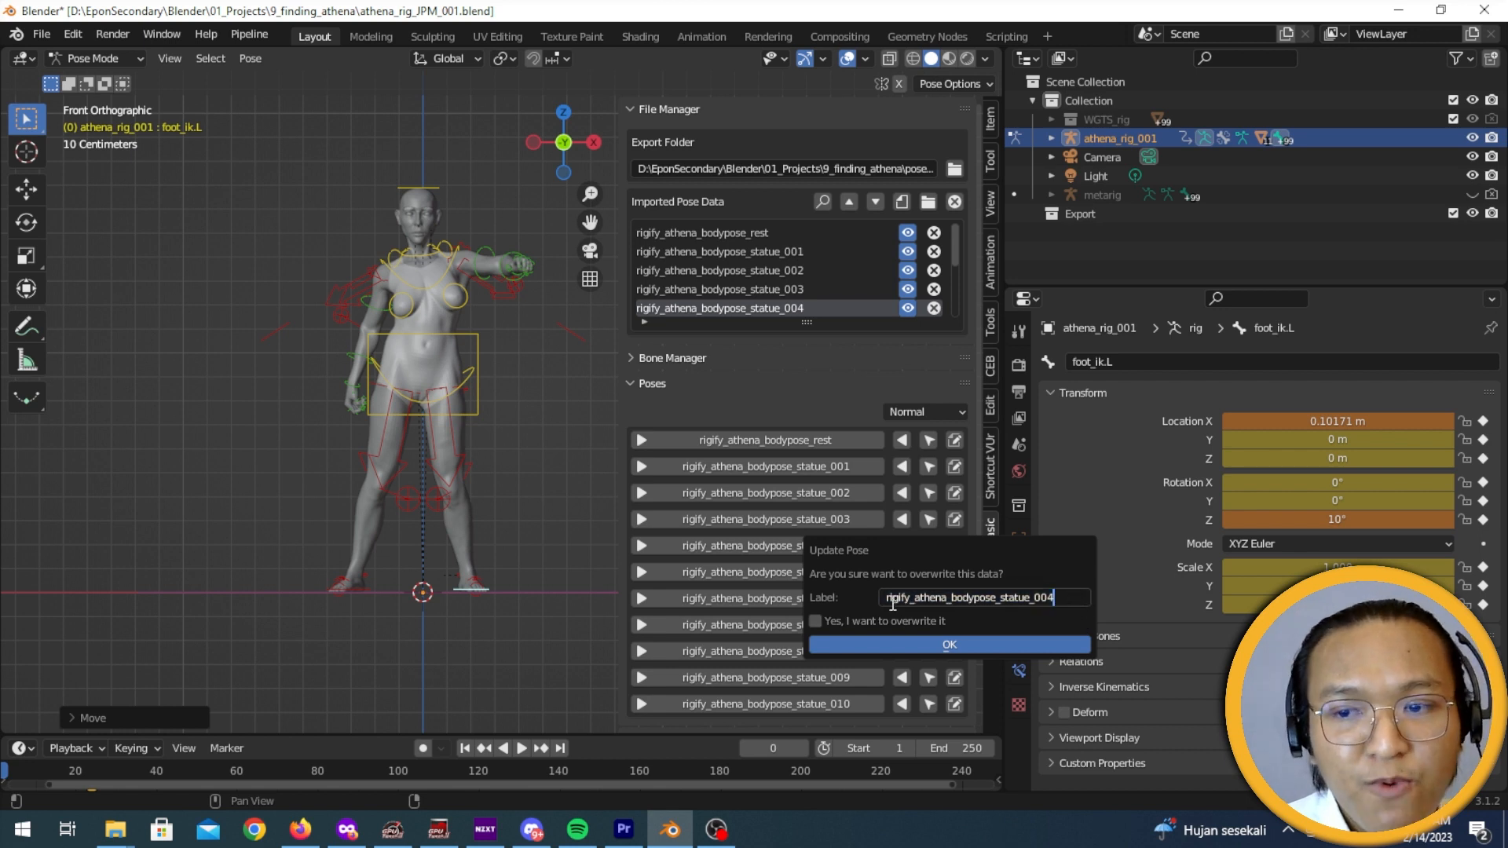
{"action": "left_click_drag", "start_coordinate": [888, 599], "coordinate": [1061, 597]}
{"action": "left_click", "coordinate": [1061, 594]}
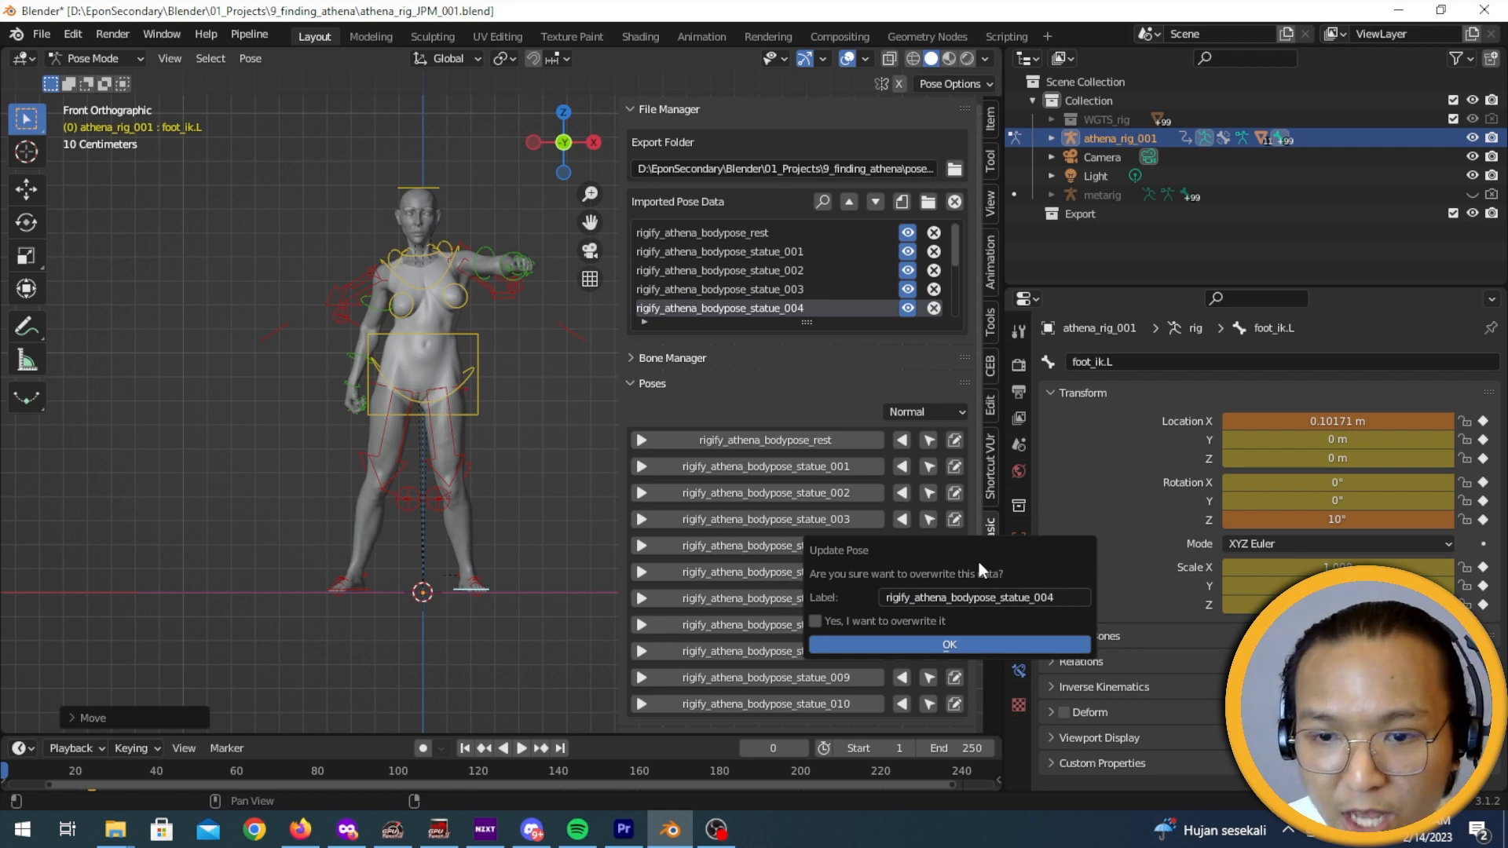
{"action": "left_click", "coordinate": [816, 619]}
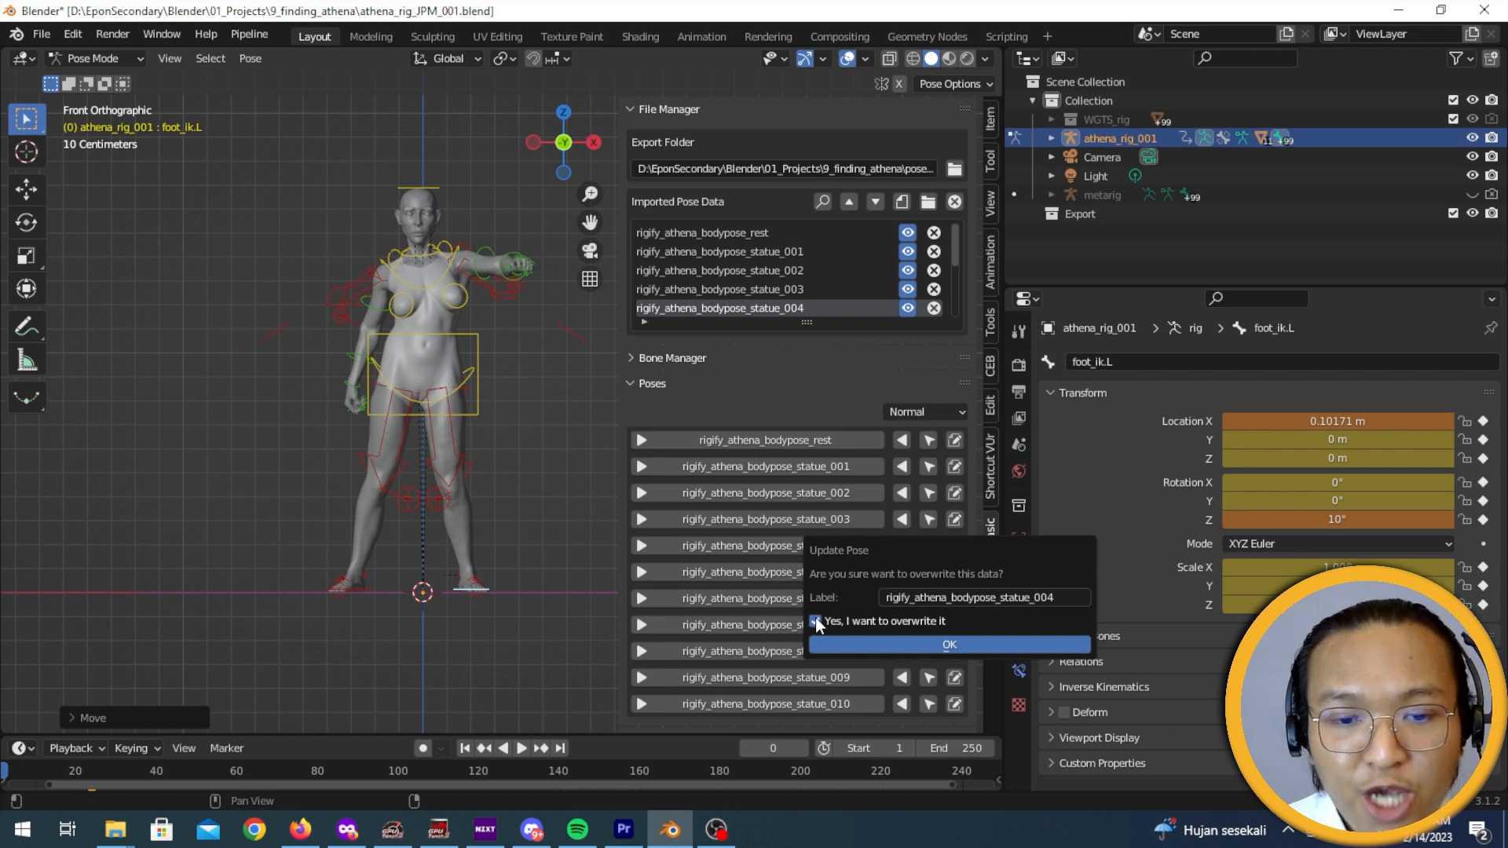
{"action": "left_click", "coordinate": [855, 645]}
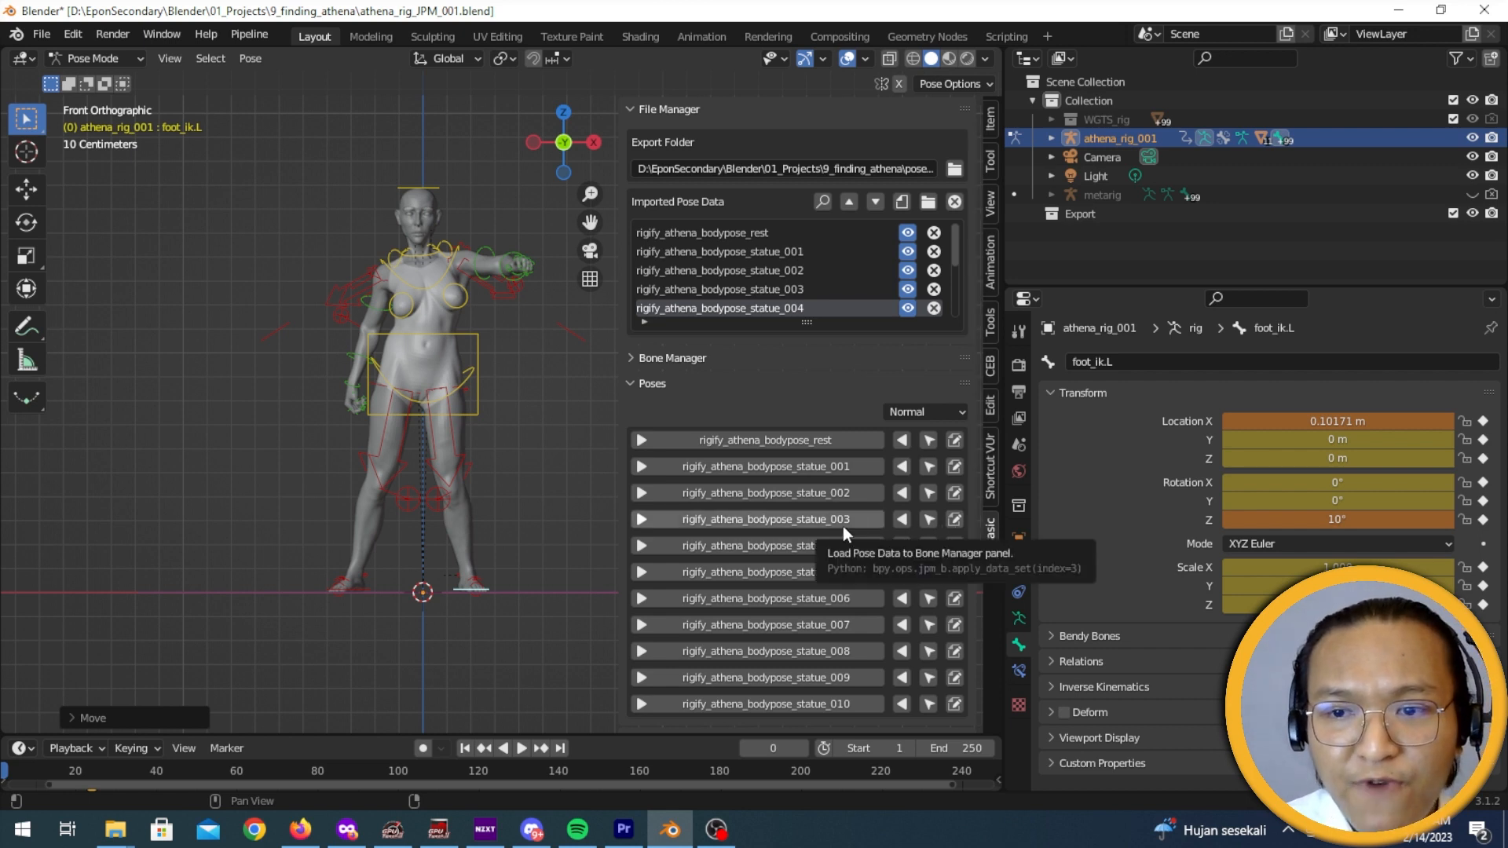
{"action": "left_click", "coordinate": [847, 441]}
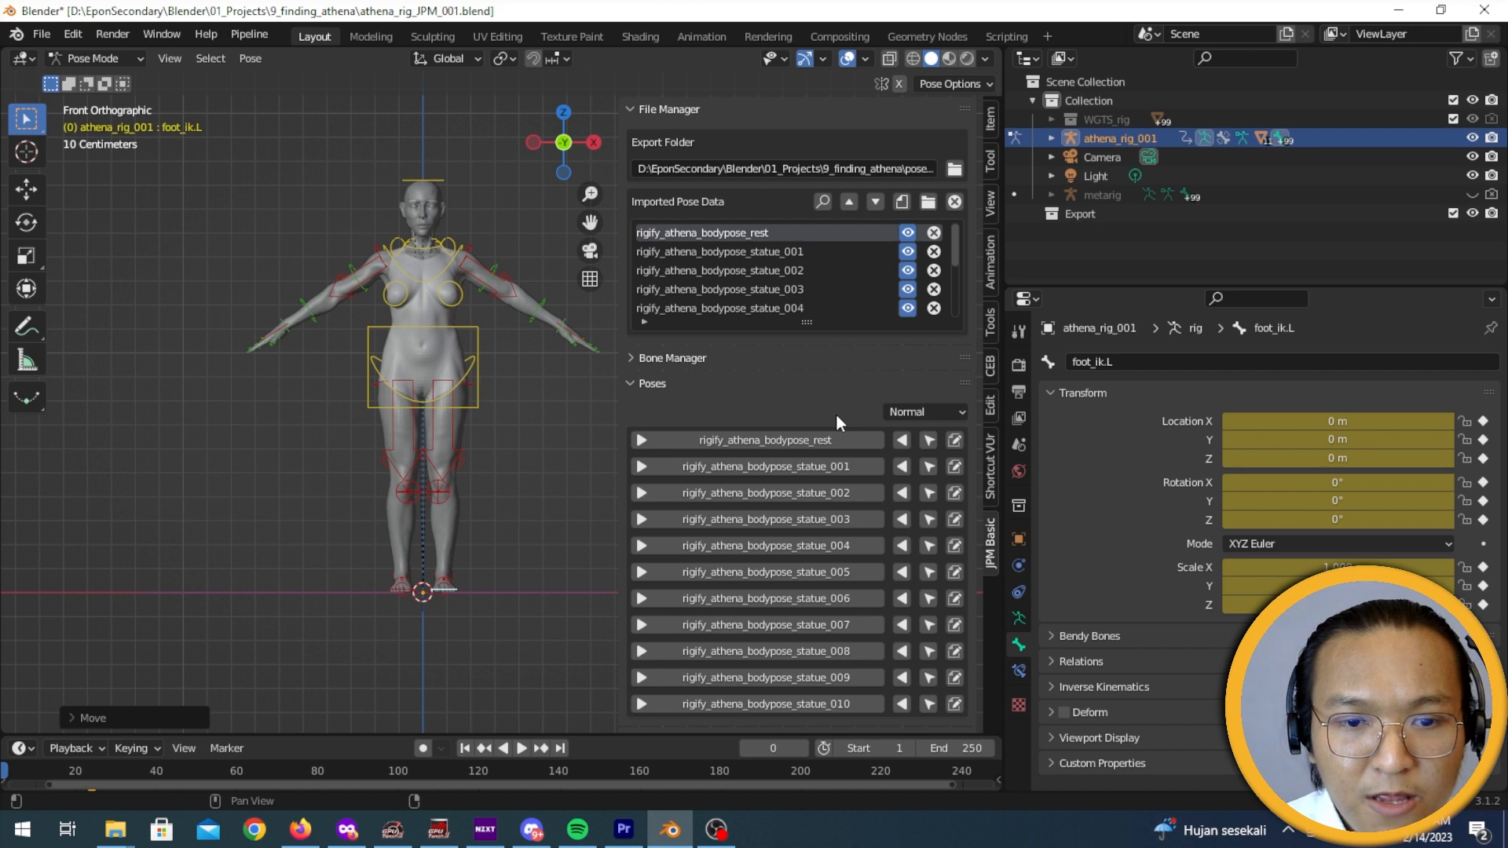
- Apply rigify_athena_bodypose_statue_001 and move the foot_ik.L bone outward along the global X axis to Location X of about 0.113 m
{"action": "left_click", "coordinate": [841, 465]}
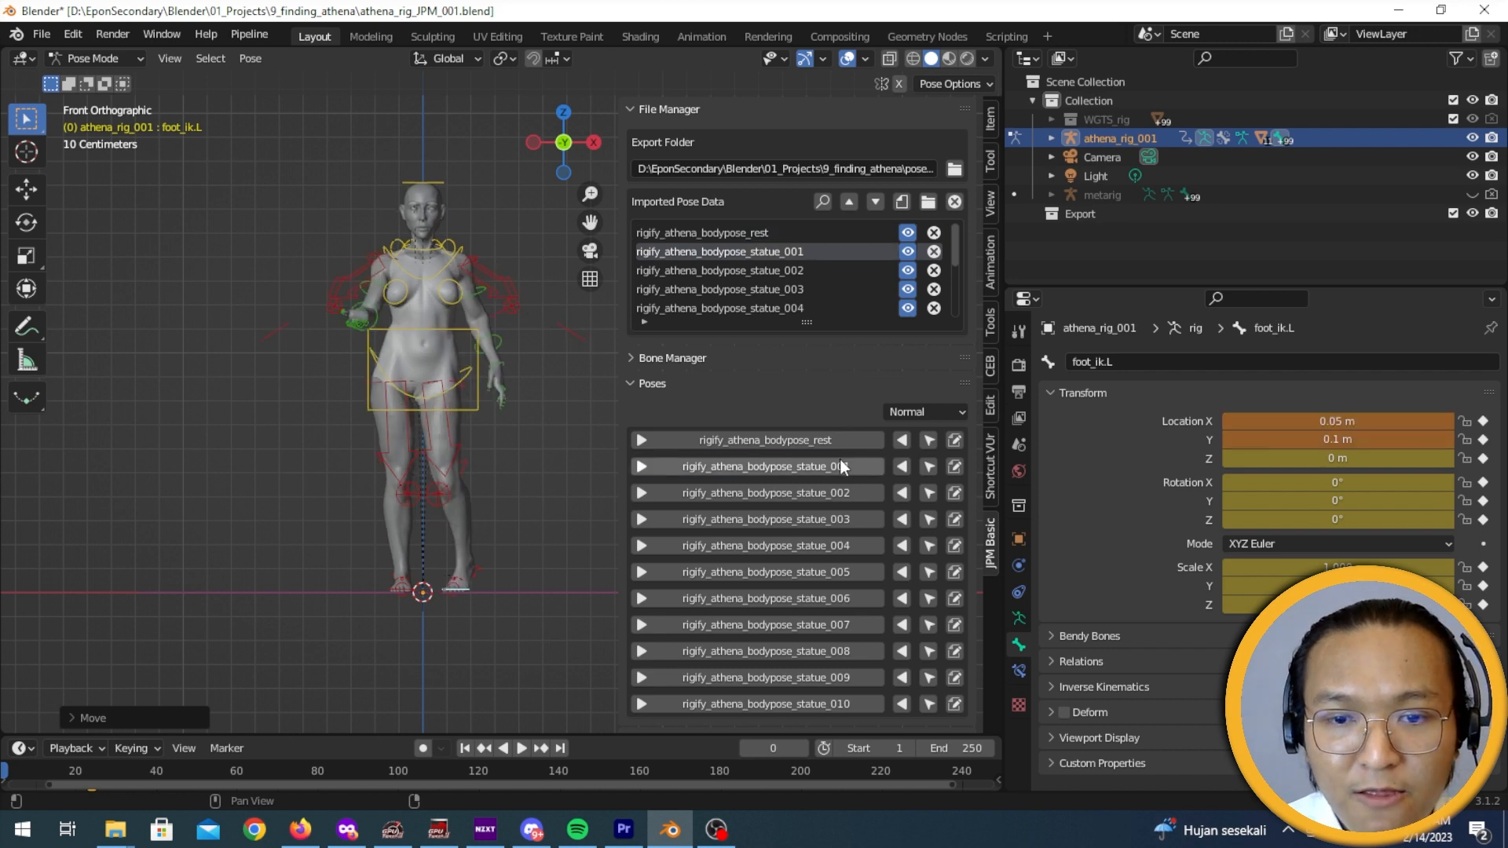
{"action": "left_click", "coordinate": [841, 441]}
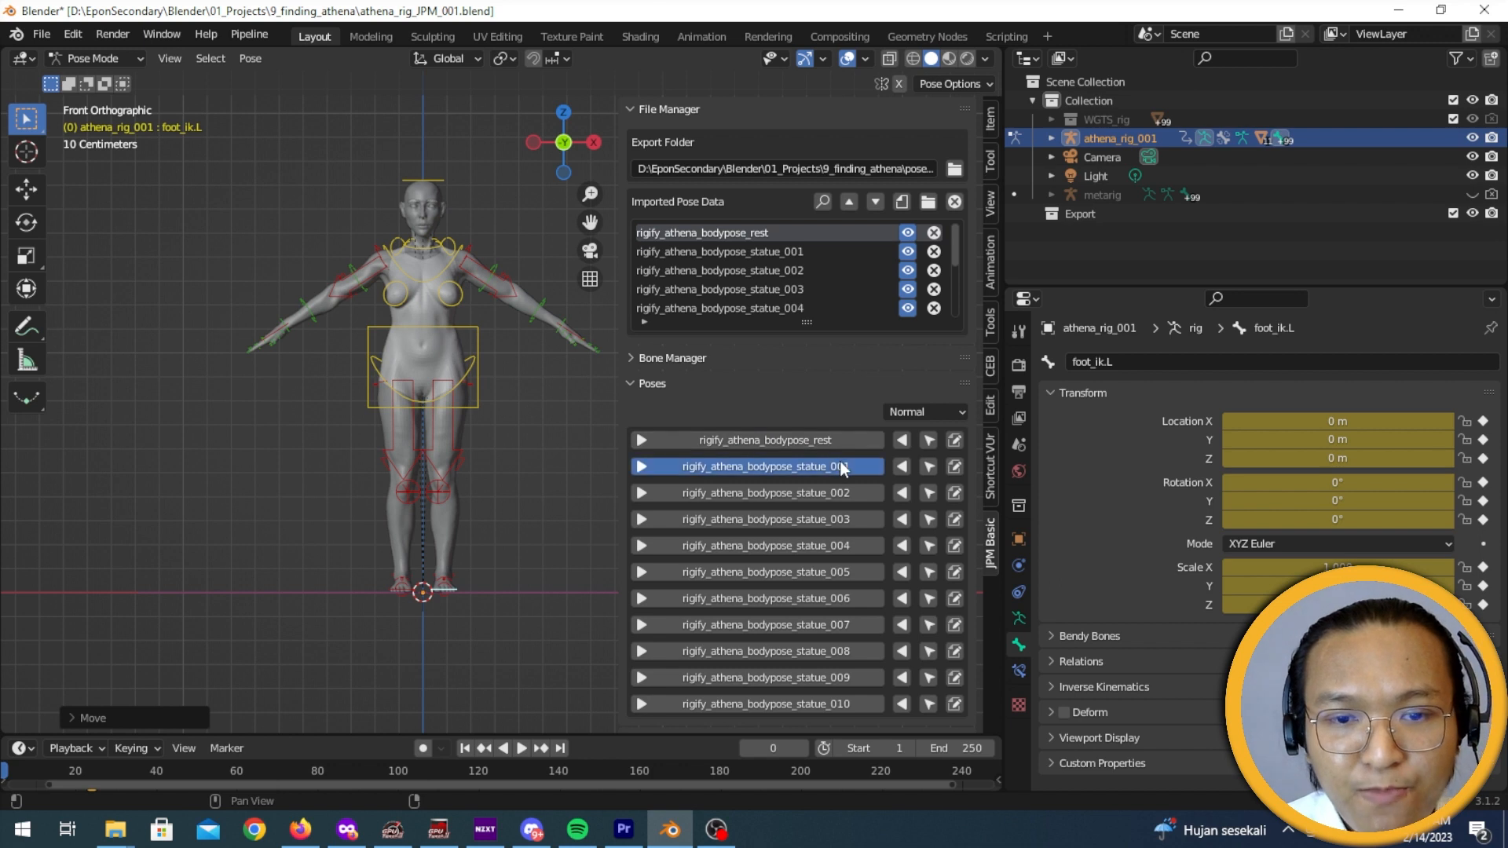
{"action": "left_click", "coordinate": [841, 467]}
{"action": "key", "text": "g"}
{"action": "key", "text": "x"}
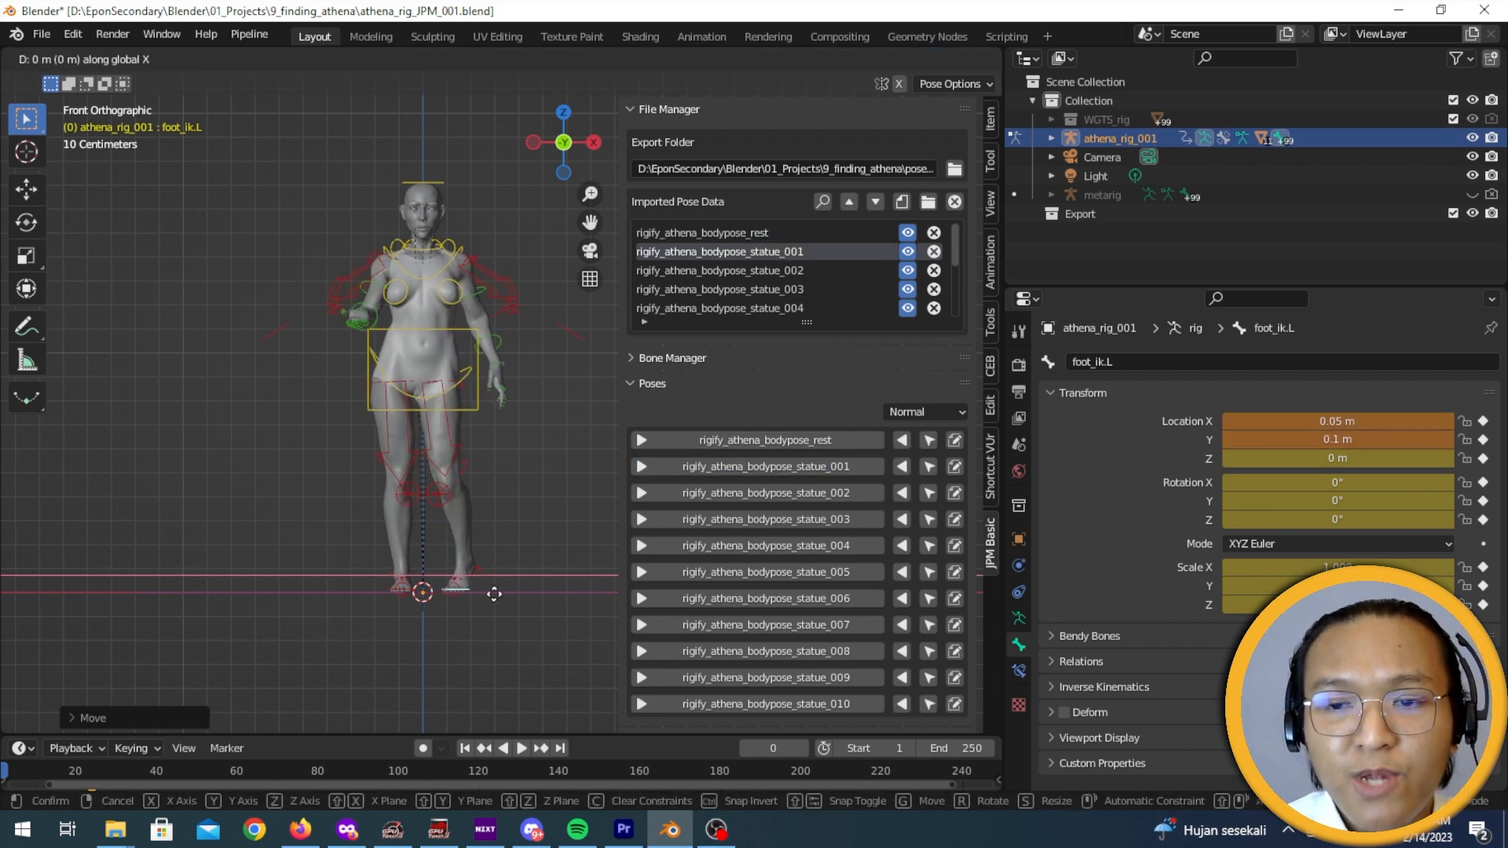
{"action": "left_click", "coordinate": [509, 592]}
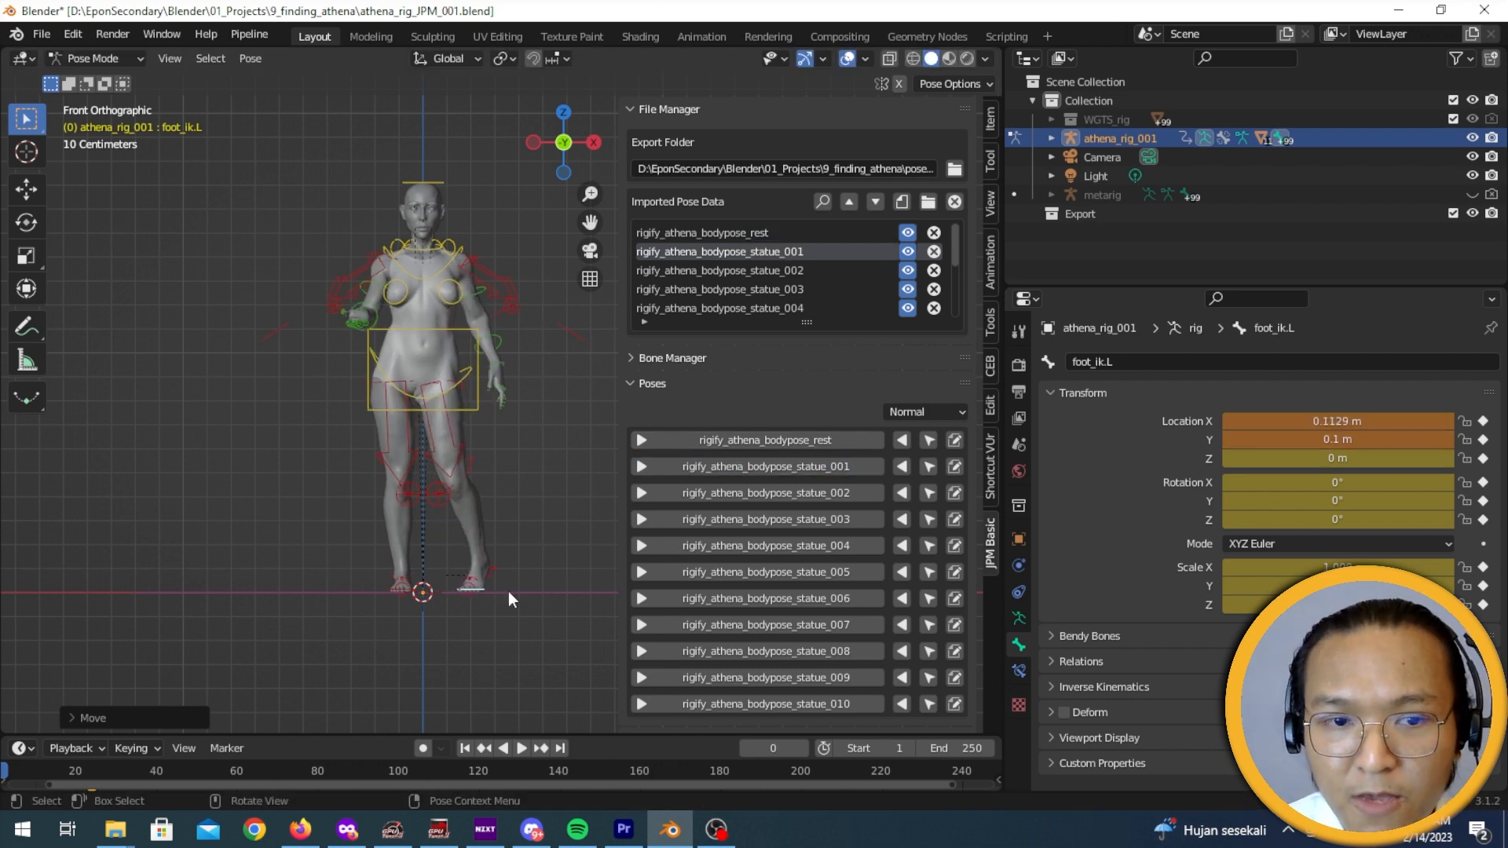
- Overwrite the stored rigify_athena_bodypose_rest data with the current pose, keeping its label, and compare it with rigify_athena_bodypose_statue_001 on the rig
{"action": "left_click", "coordinate": [960, 440]}
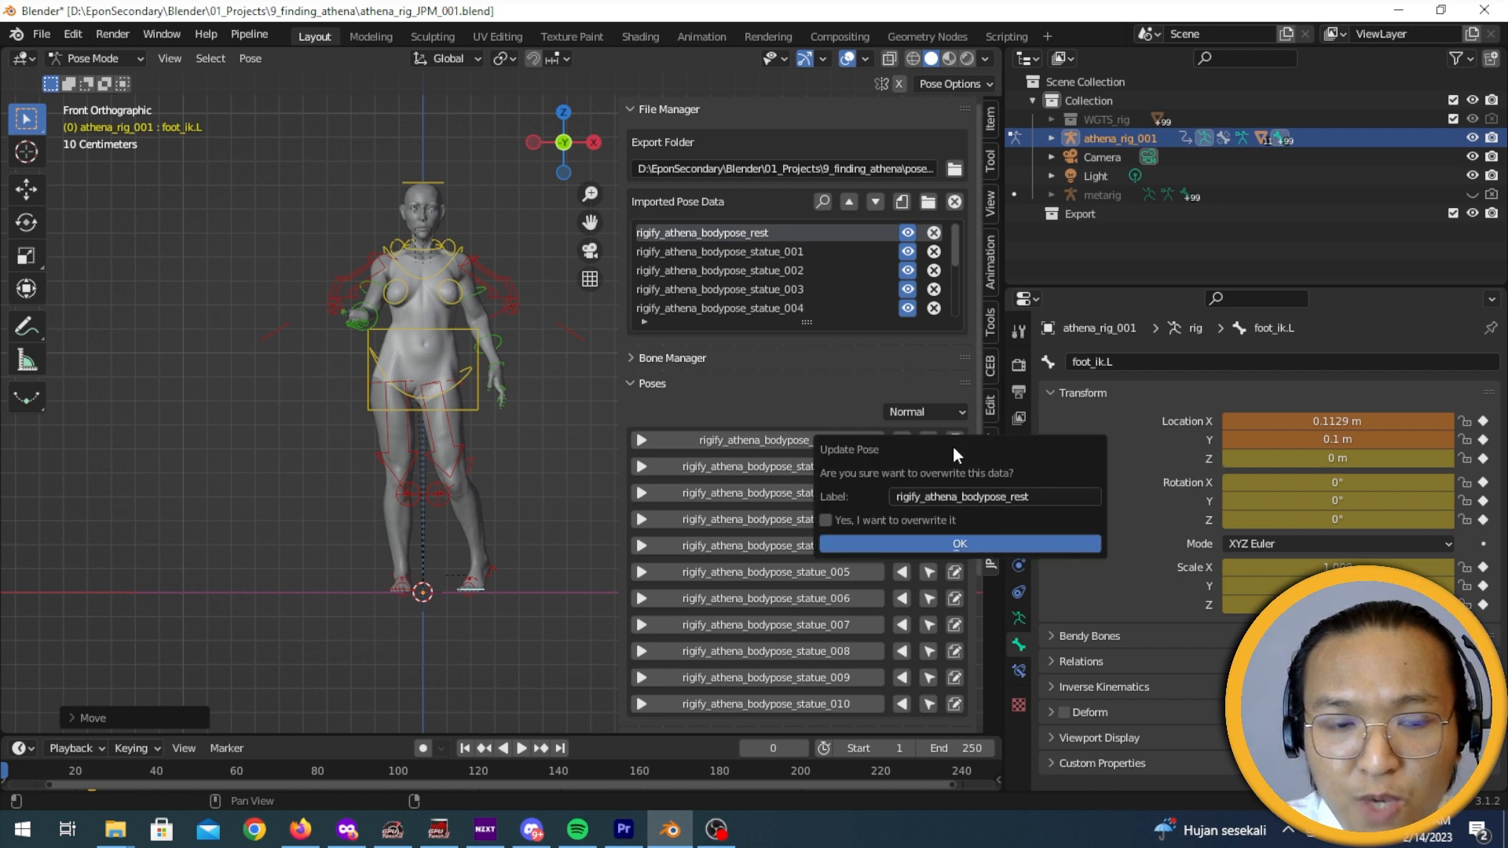
{"action": "left_click", "coordinate": [913, 516]}
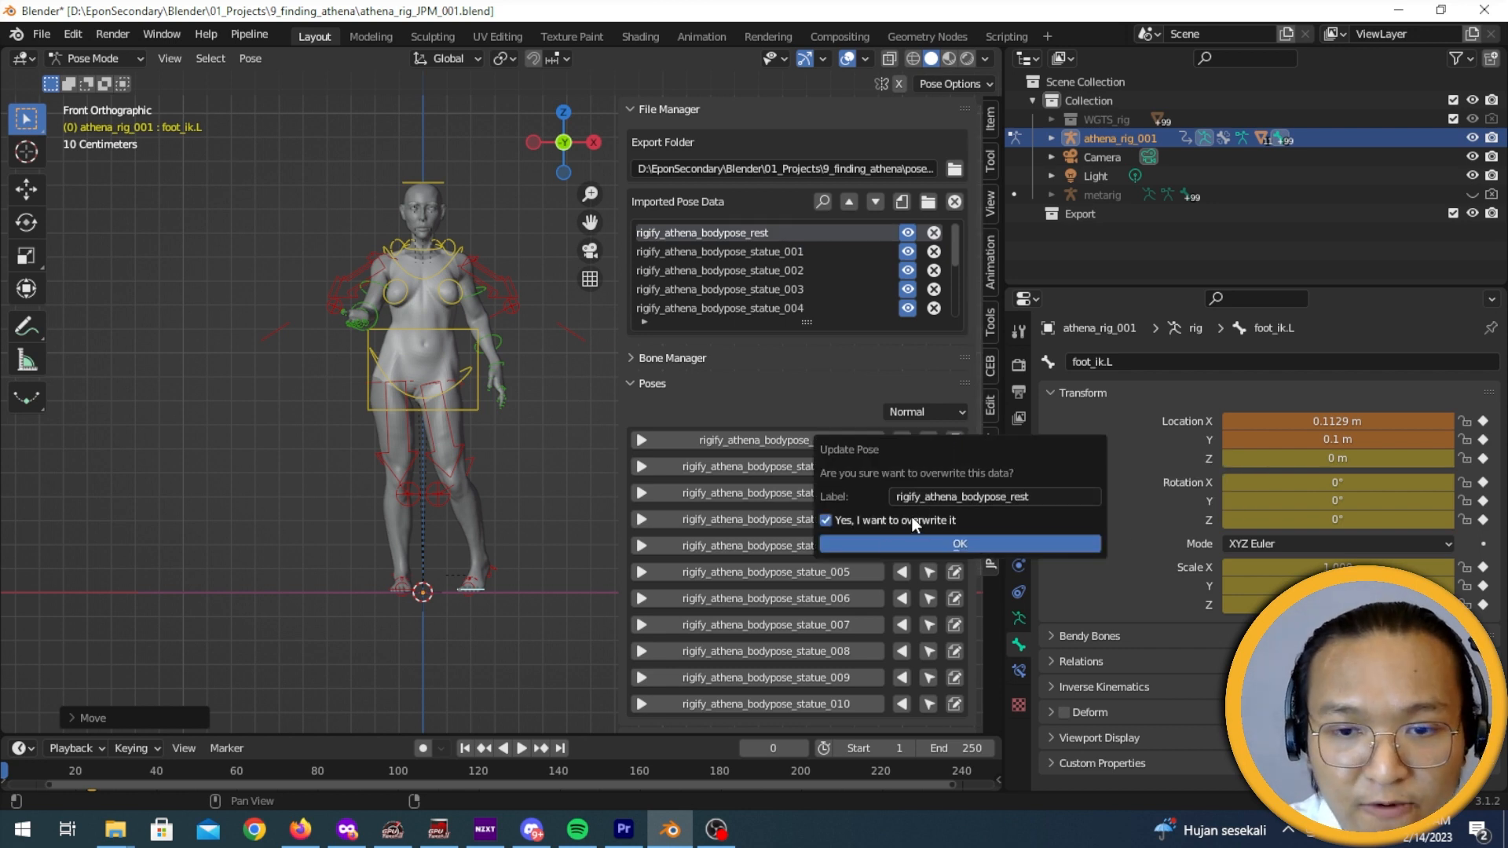
{"action": "left_click", "coordinate": [908, 545]}
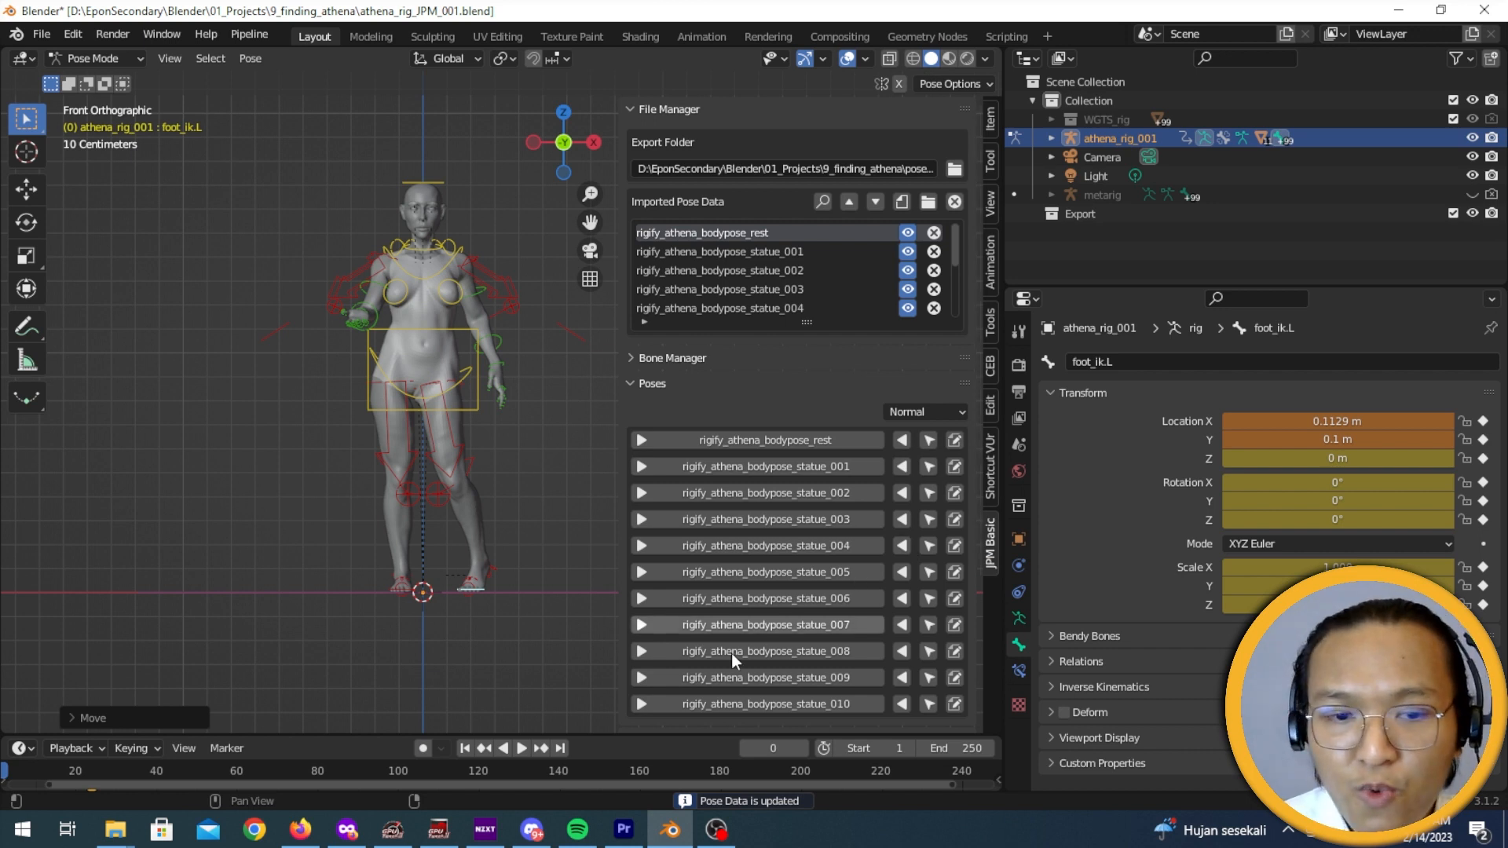
{"action": "left_click", "coordinate": [865, 465]}
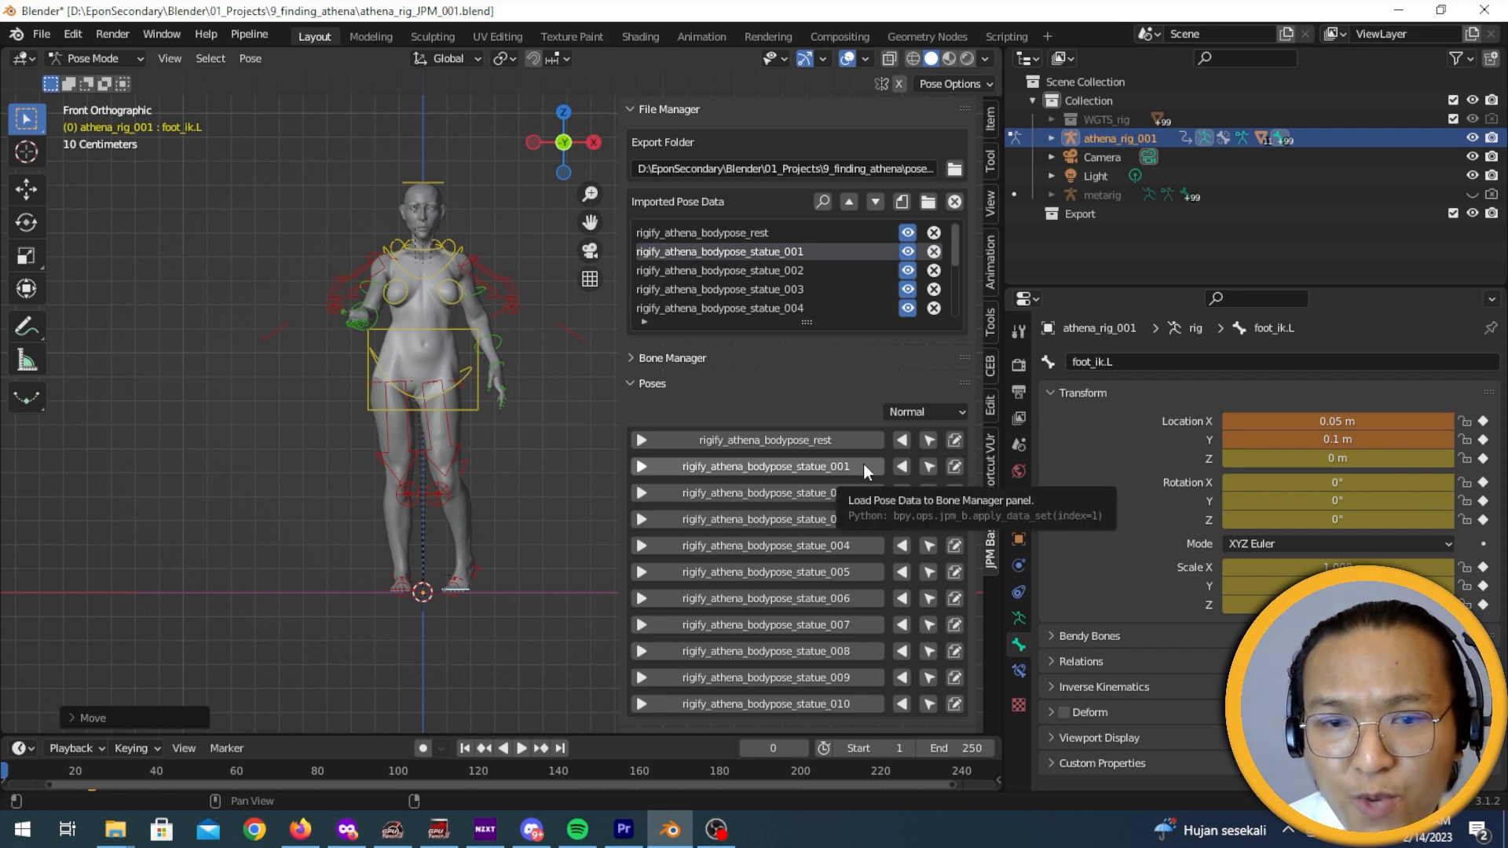
{"action": "left_click", "coordinate": [847, 438]}
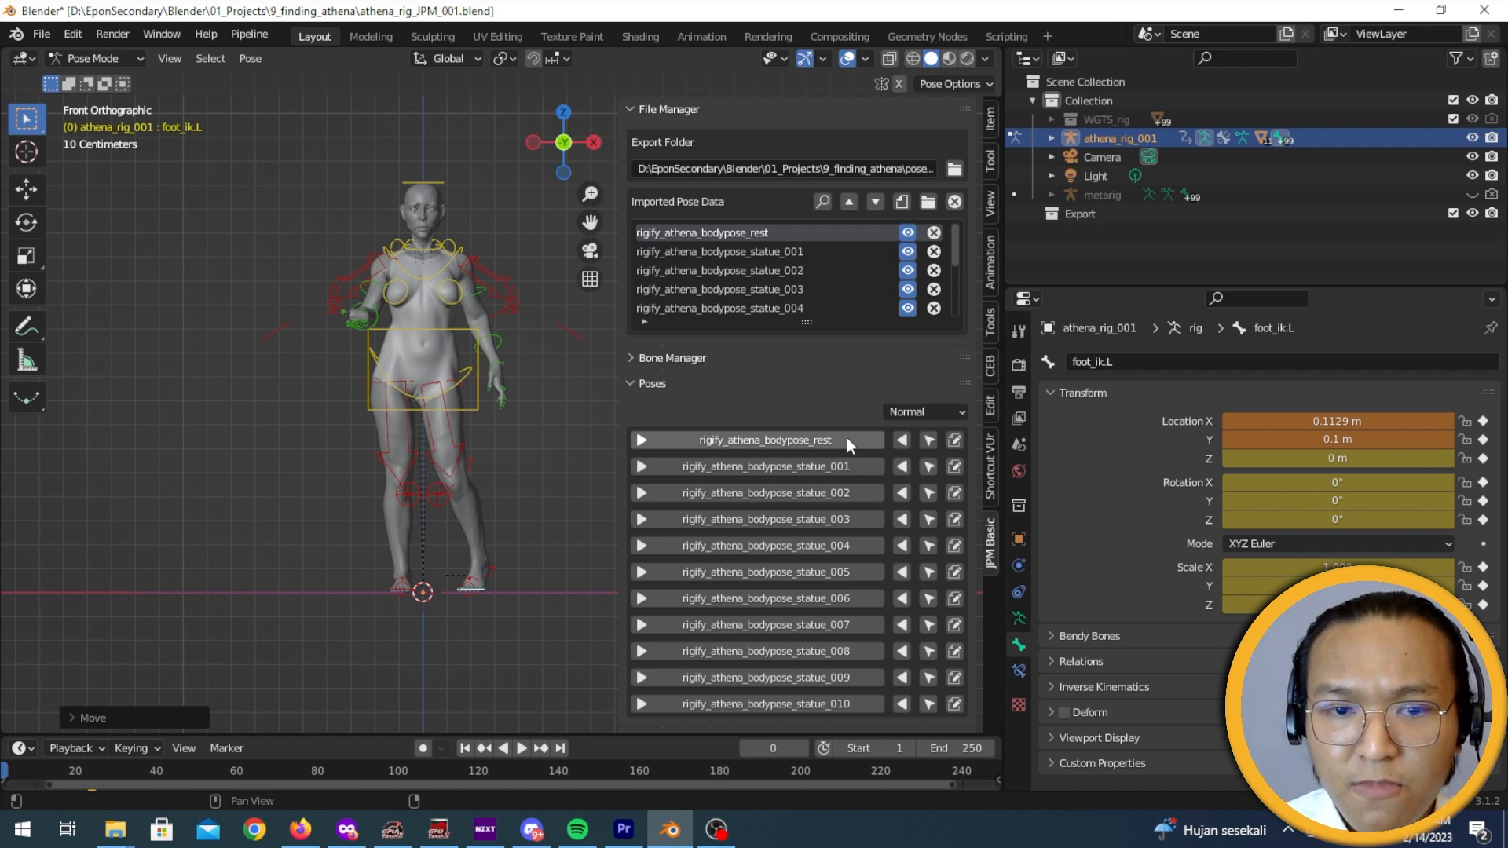
- Open the recent file rain_rig_001.blend without saving the current file, and show the Pose Library assets of the rain rig
{"action": "left_click", "coordinate": [43, 34]}
{"action": "mouse_move", "coordinate": [98, 95]}
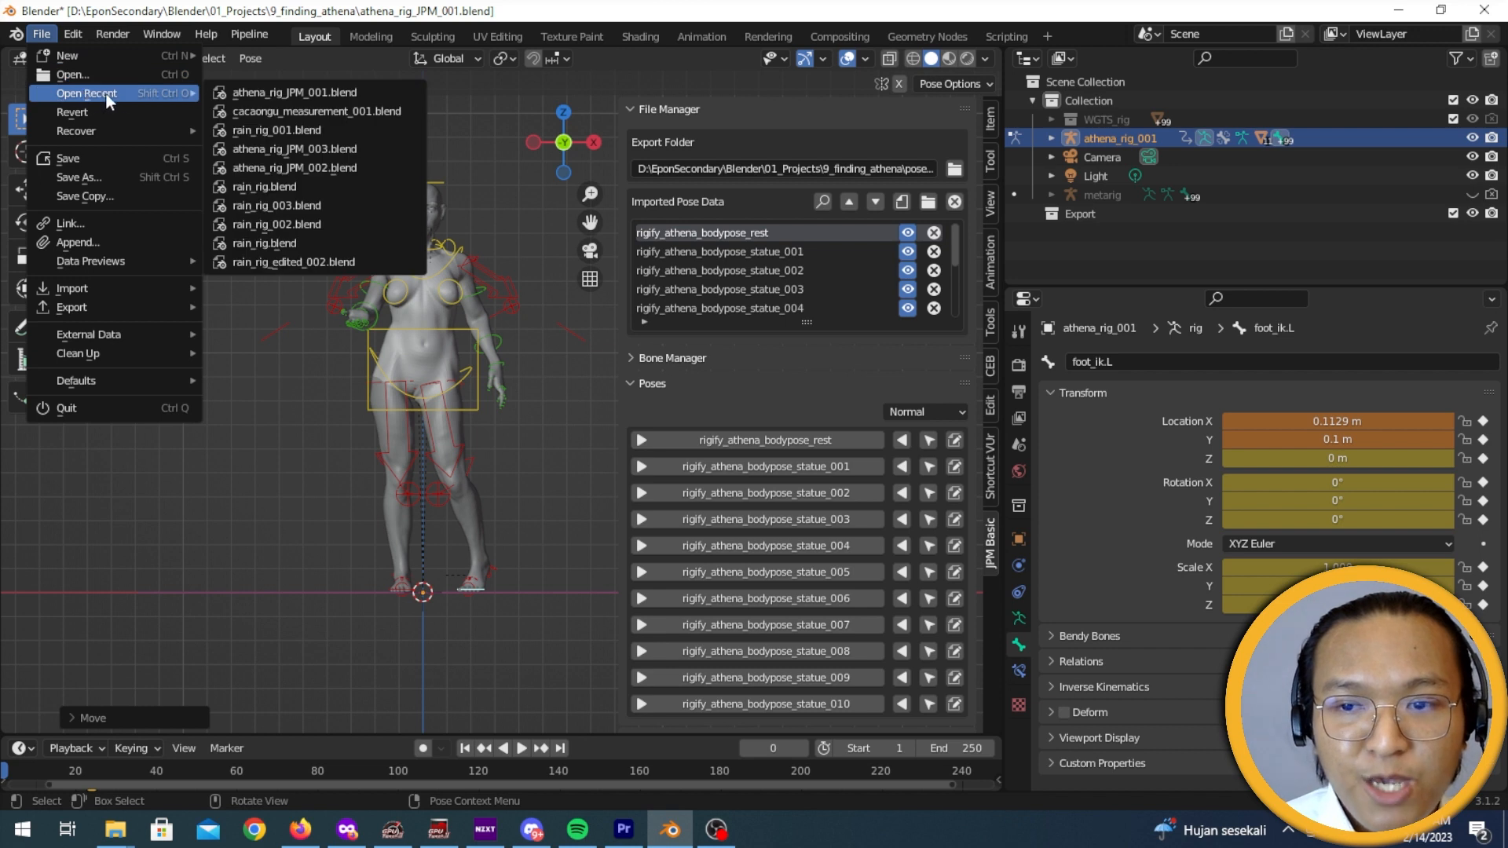
{"action": "left_click", "coordinate": [306, 131]}
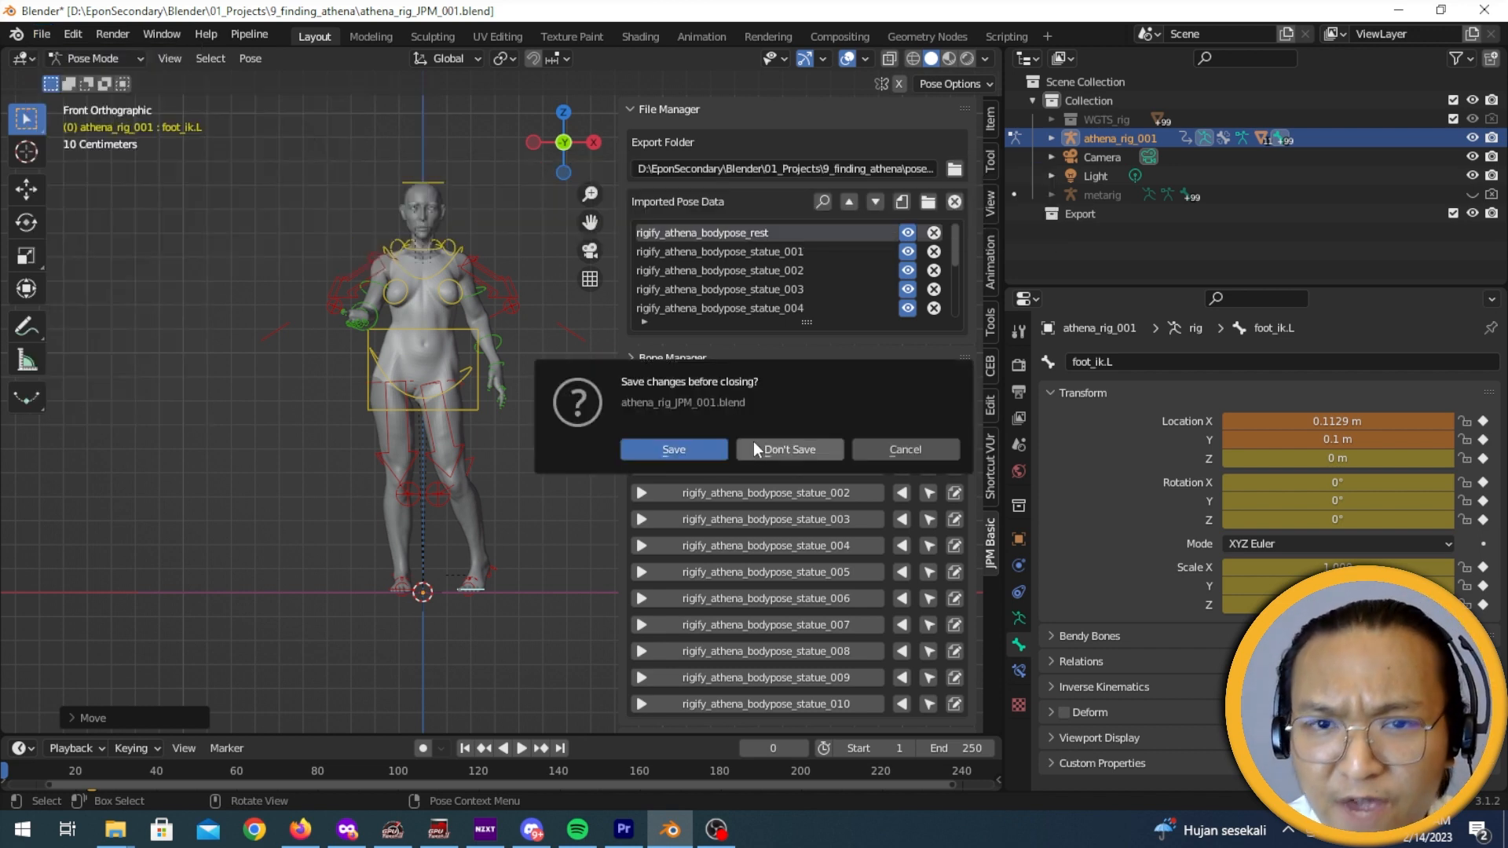
{"action": "left_click", "coordinate": [782, 448]}
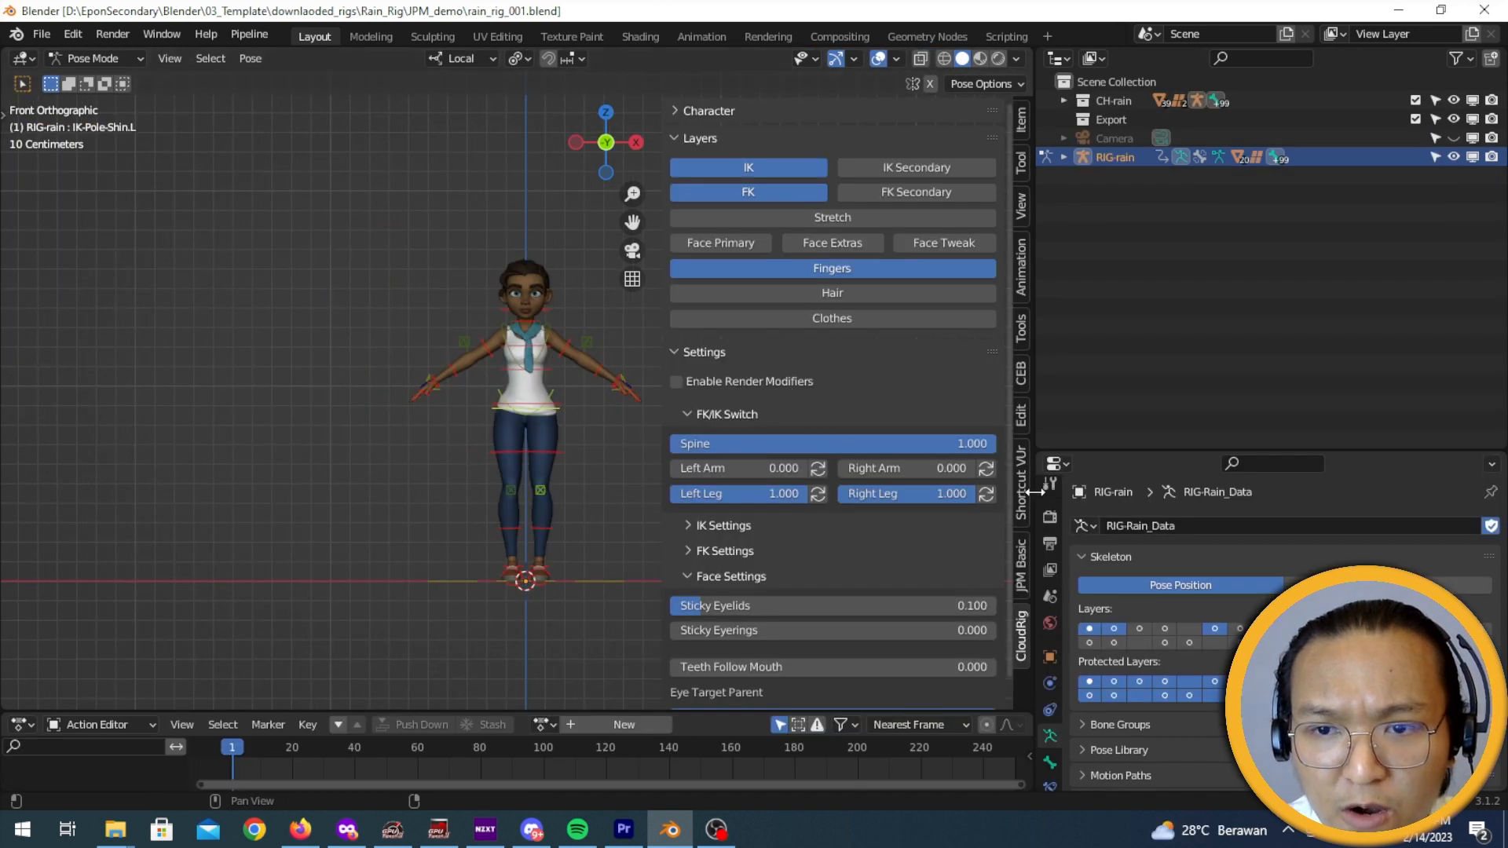
{"action": "left_click", "coordinate": [1022, 290]}
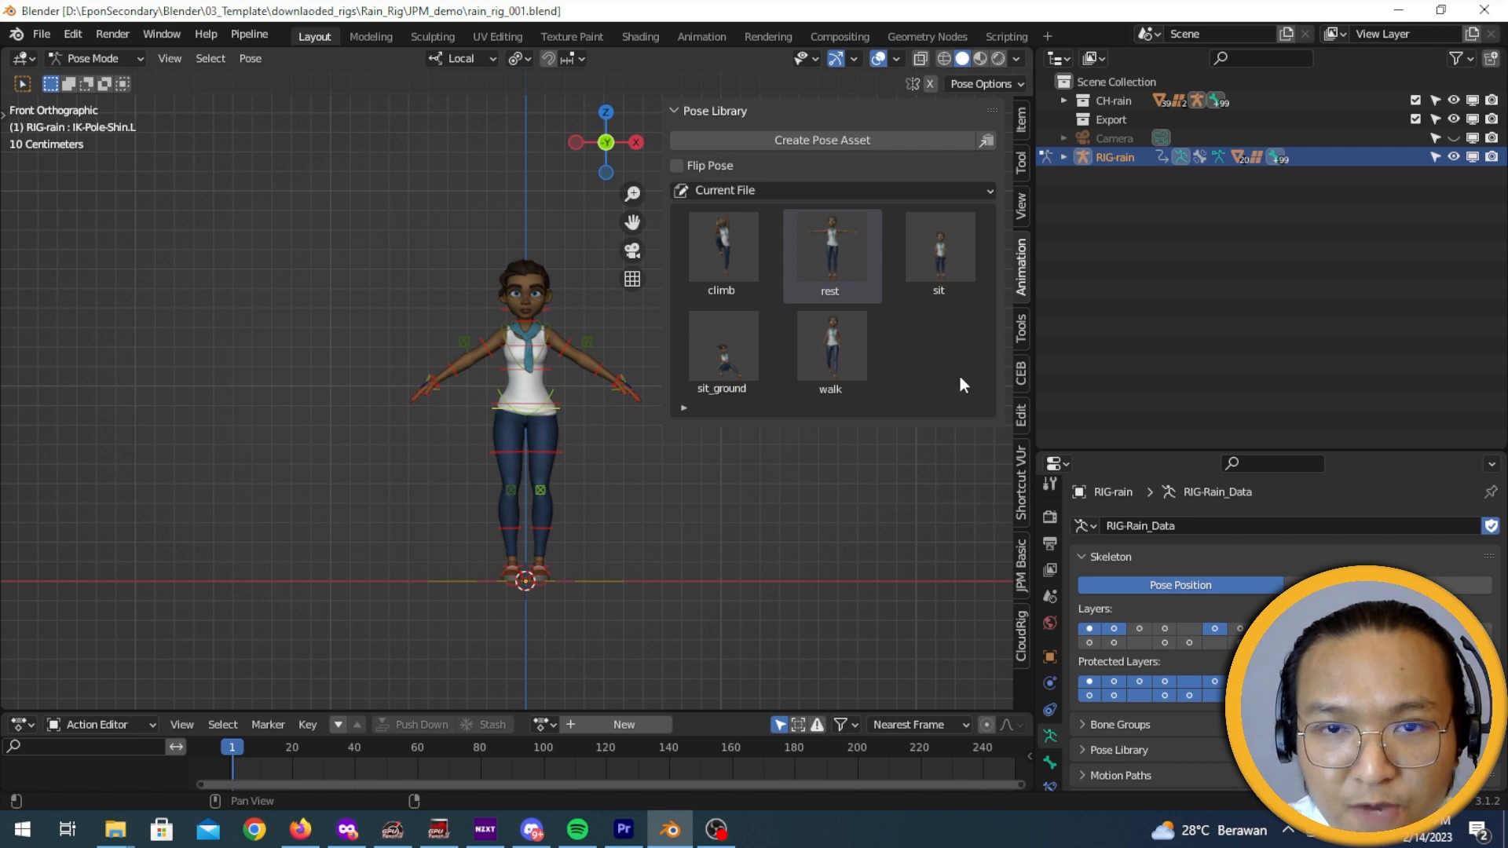
- Switch to Firefox and read the Design Limitations section of the Blender manual's Asset Libraries introduction
{"action": "left_click", "coordinate": [302, 830]}
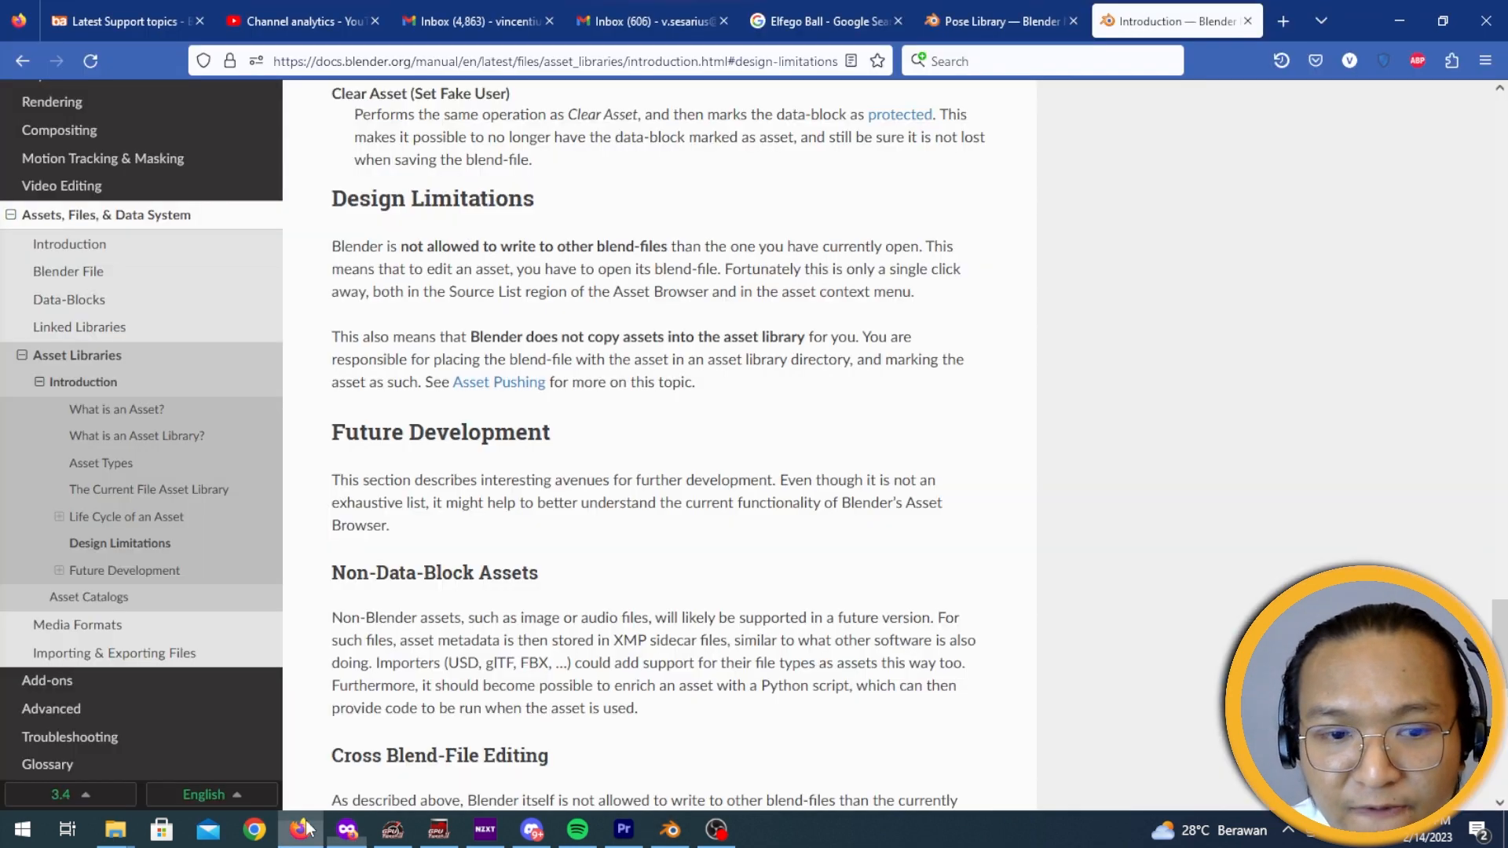
{"action": "left_click_drag", "start_coordinate": [334, 199], "coordinate": [535, 210]}
{"action": "left_click", "coordinate": [705, 296]}
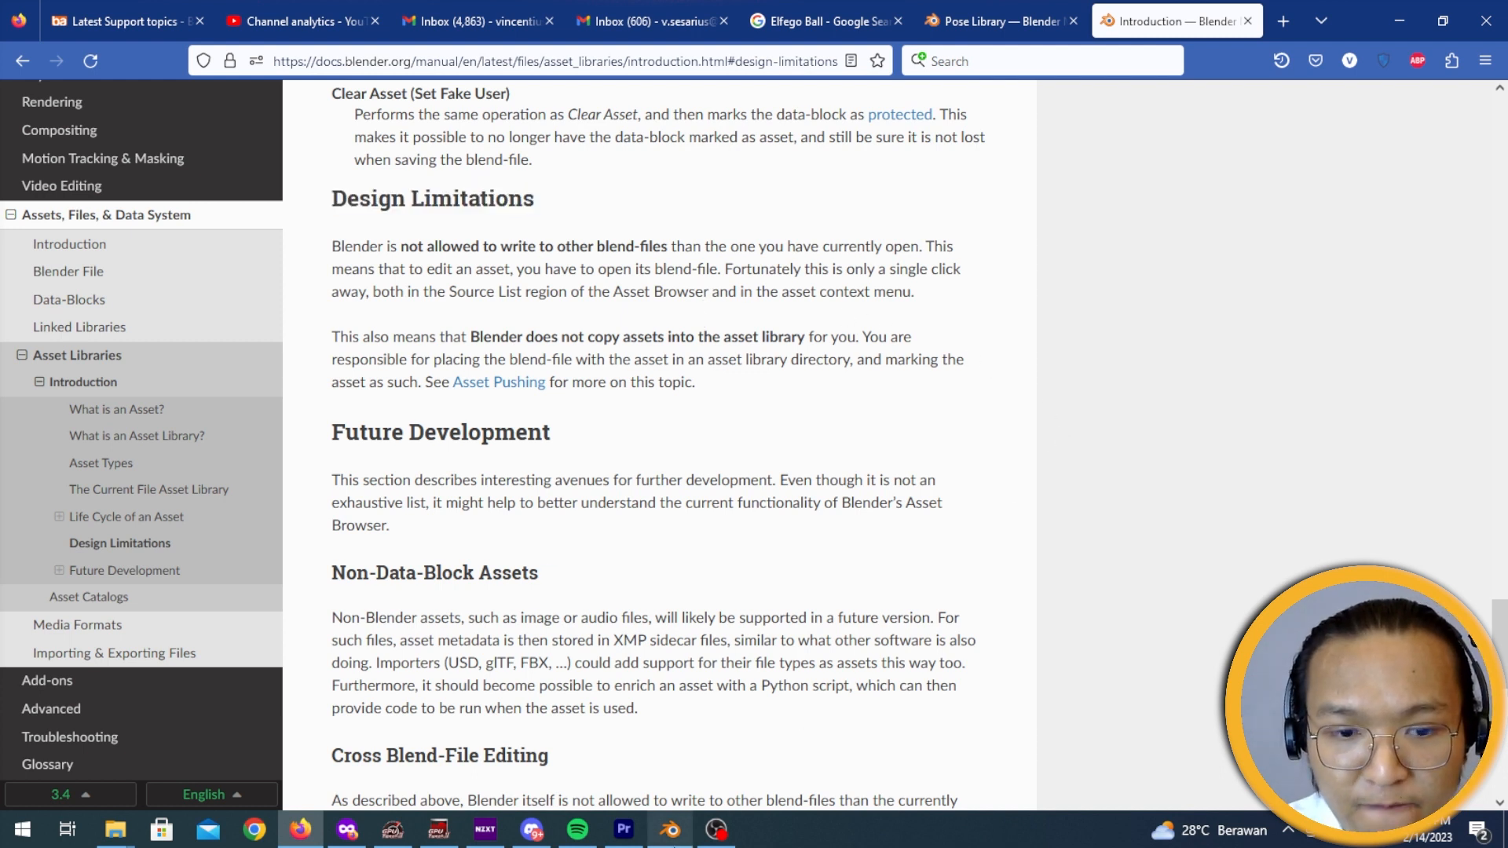
- Return to Blender and compare the rest asset's options, the armature's Pose Library settings and the JPM Basic tools for the rain rig
{"action": "left_click", "coordinate": [670, 829]}
{"action": "right_click", "coordinate": [859, 251]}
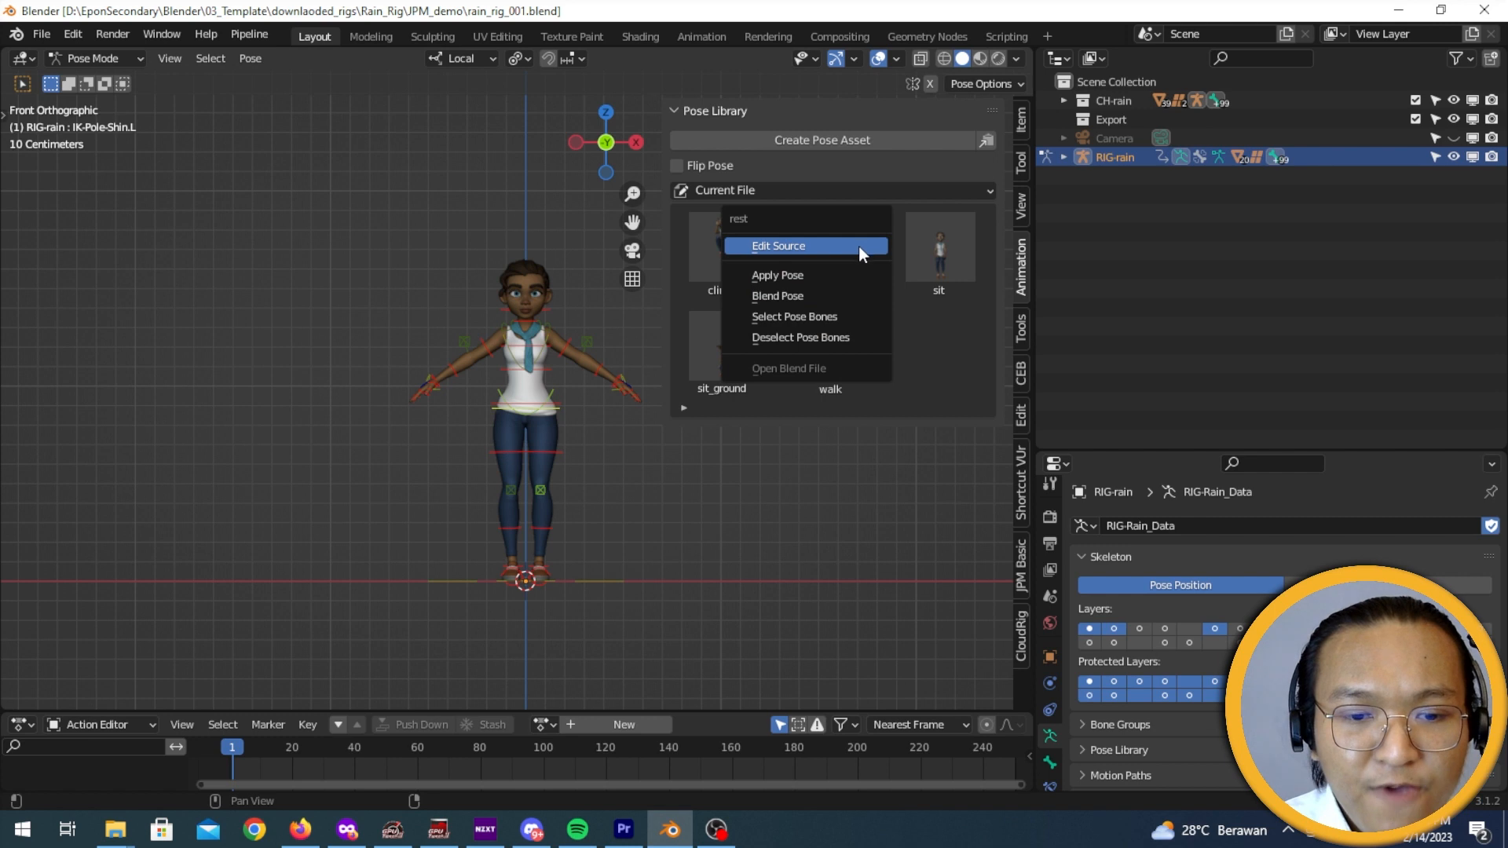
{"action": "left_click", "coordinate": [938, 377]}
{"action": "left_click", "coordinate": [1107, 754]}
{"action": "scroll", "coordinate": [1120, 752], "scroll_direction": "down", "scroll_amount": 5}
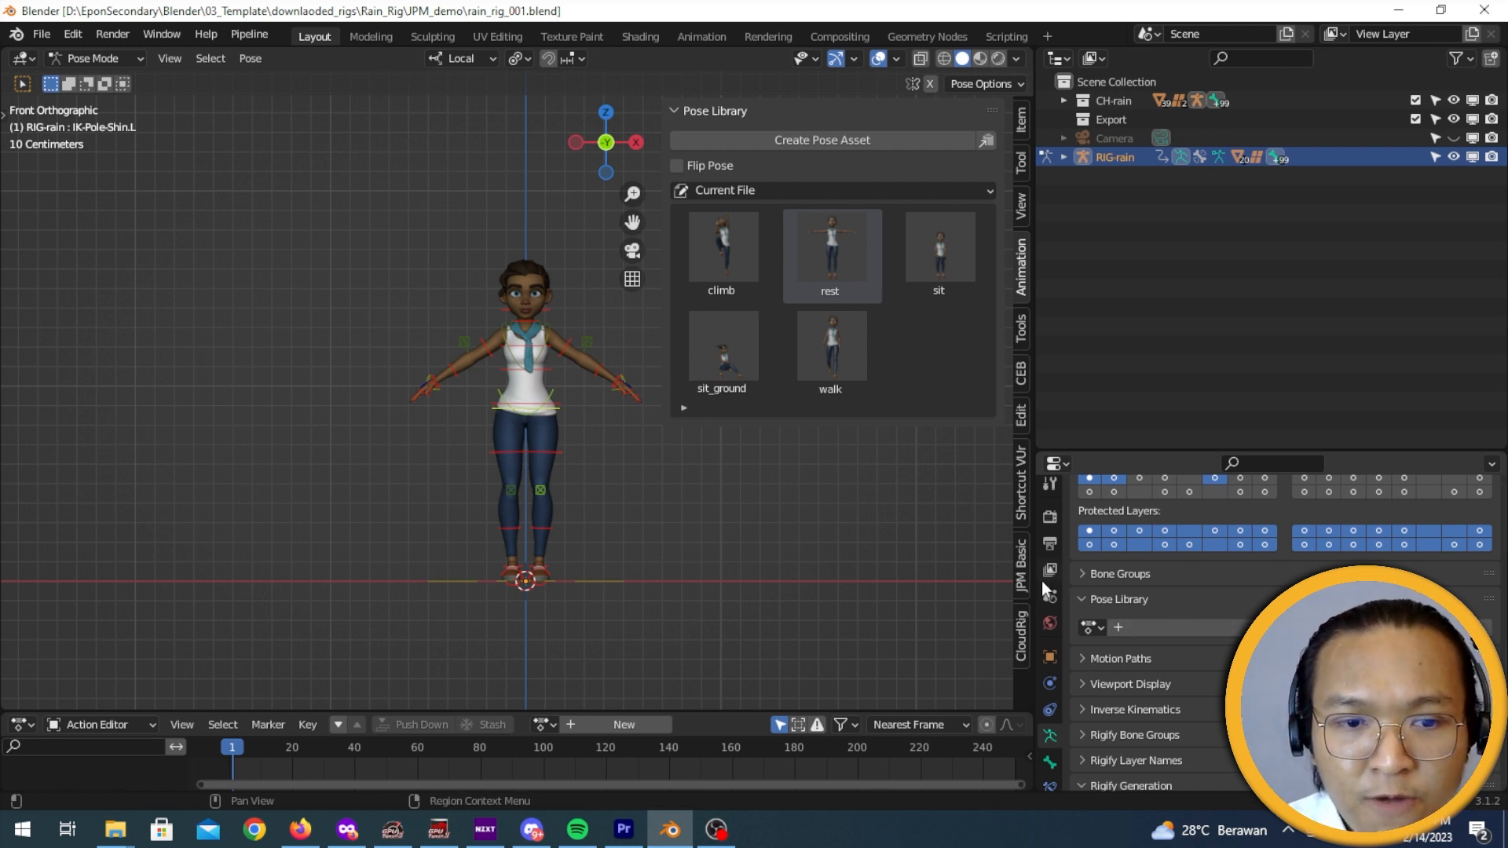
{"action": "left_click", "coordinate": [1020, 582]}
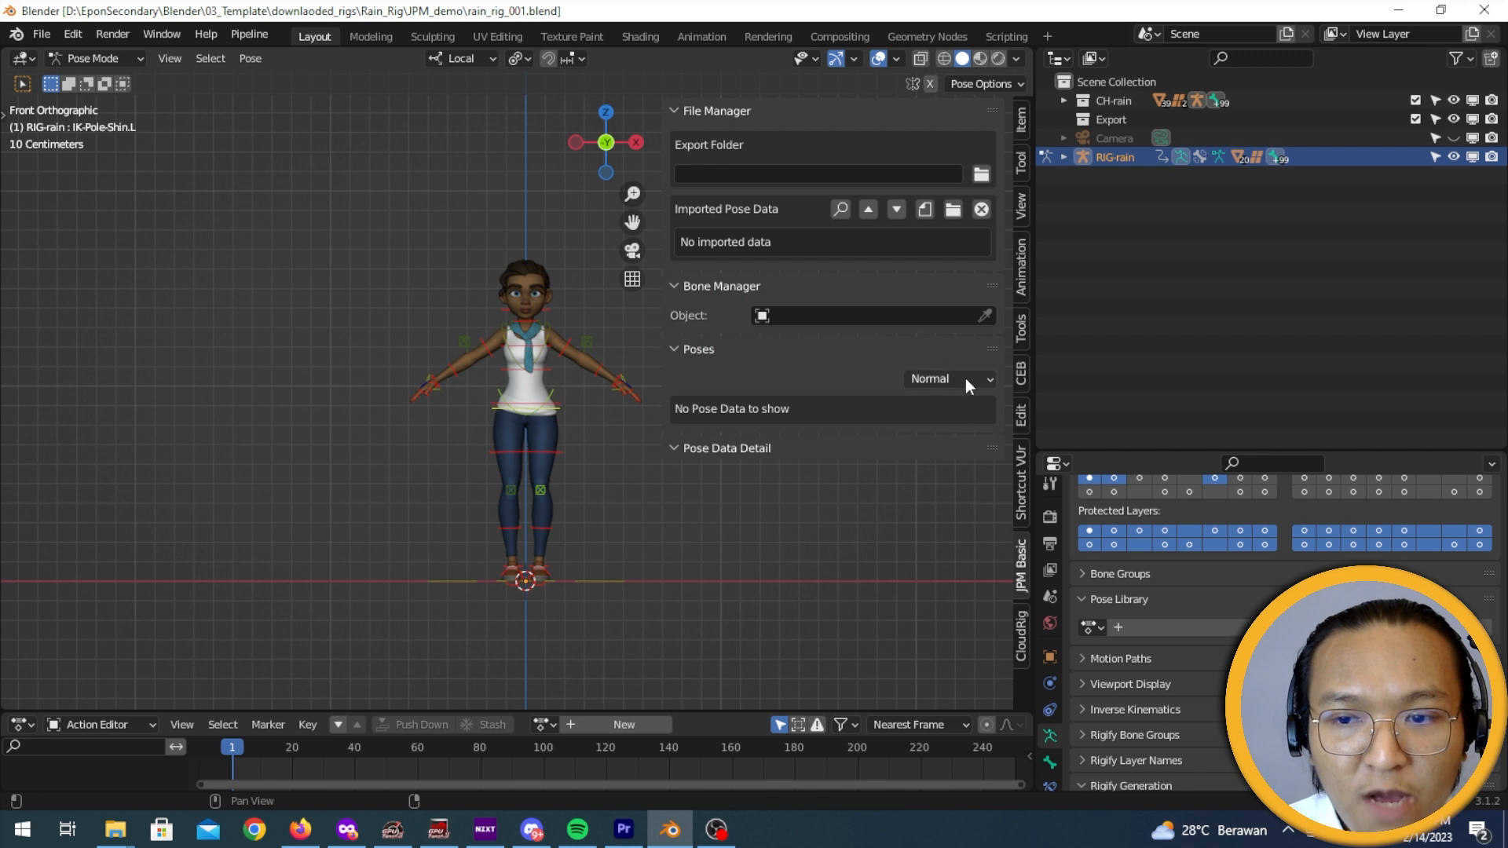